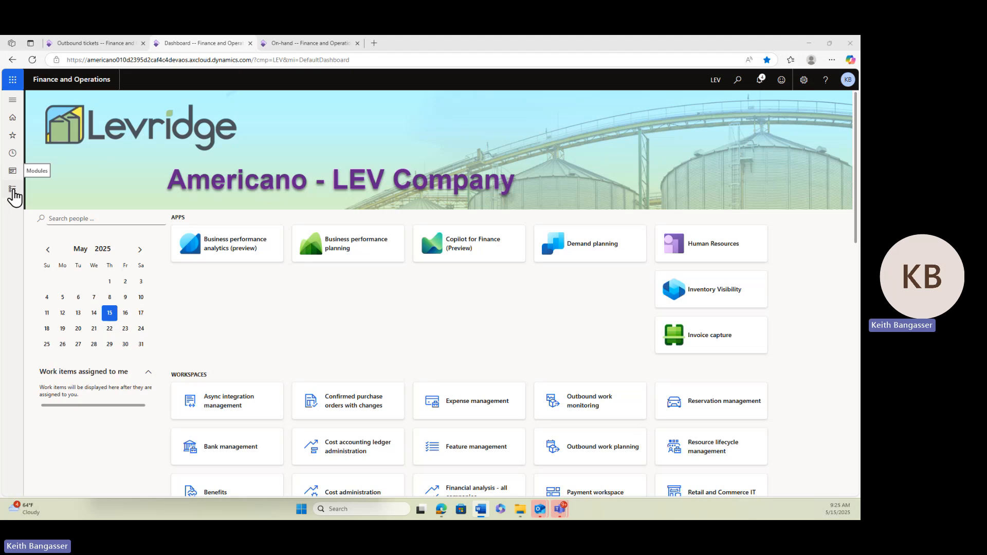
Step: Open the system administration Feature management workspace, list all features and select Enable outbound scale ticket sales orders
{"action": "left_click", "coordinate": [14, 194]}
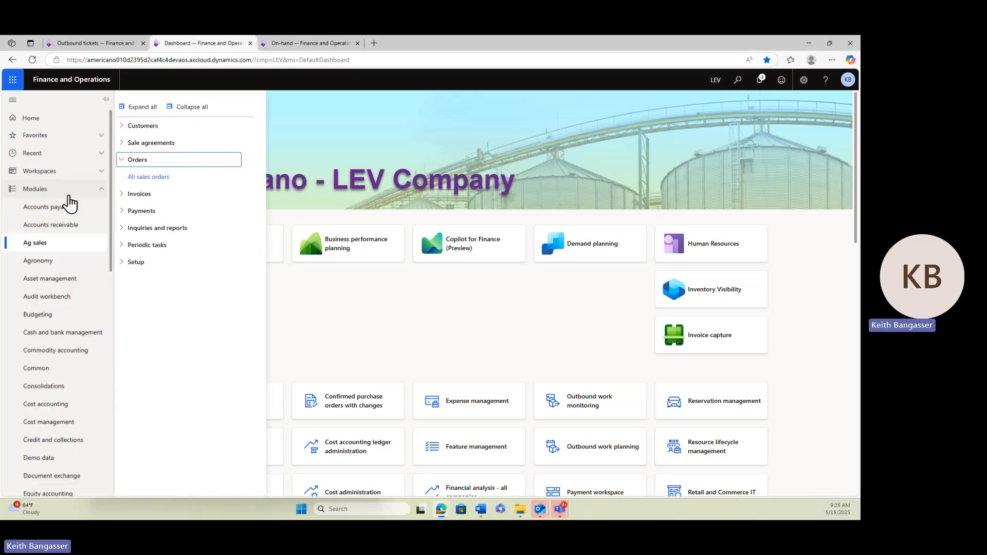
{"action": "left_click_drag", "start_coordinate": [110, 273], "coordinate": [101, 522]}
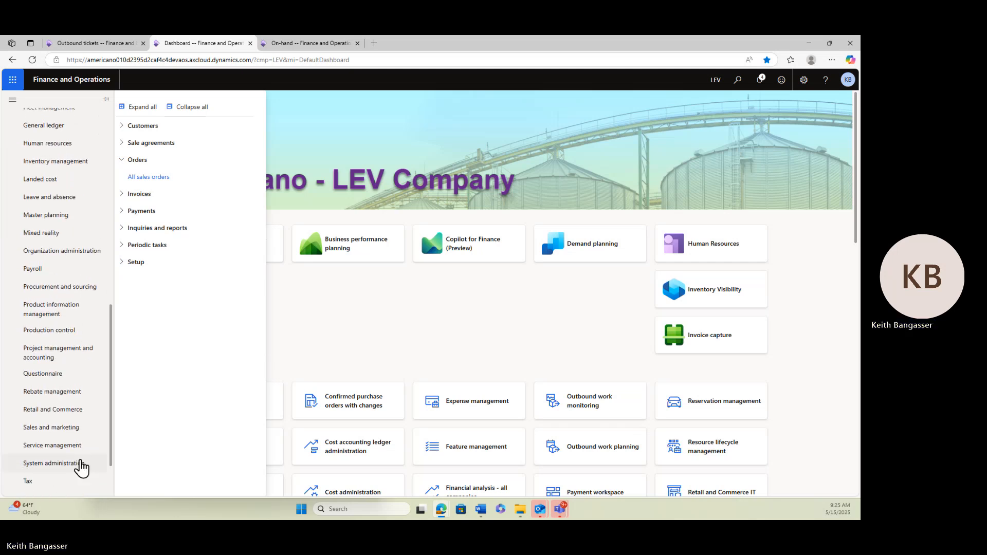
{"action": "left_click", "coordinate": [69, 464]}
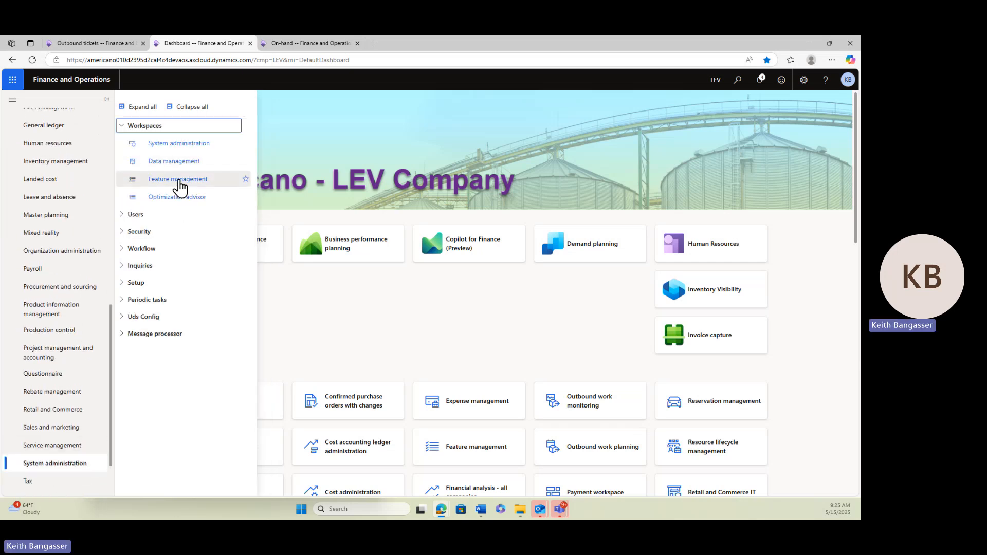
{"action": "left_click", "coordinate": [176, 181]}
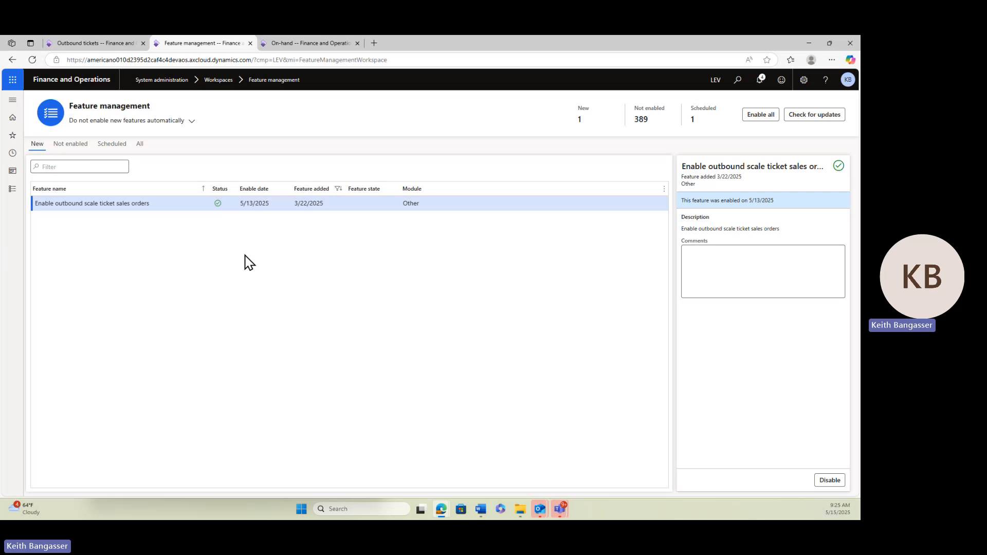
{"action": "left_click", "coordinate": [140, 145]}
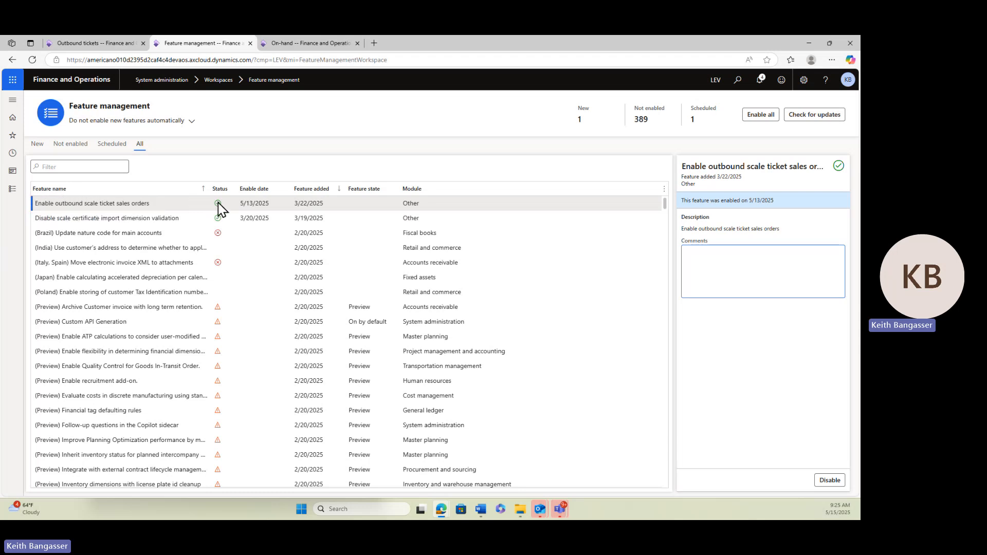
{"action": "left_click", "coordinate": [174, 203]}
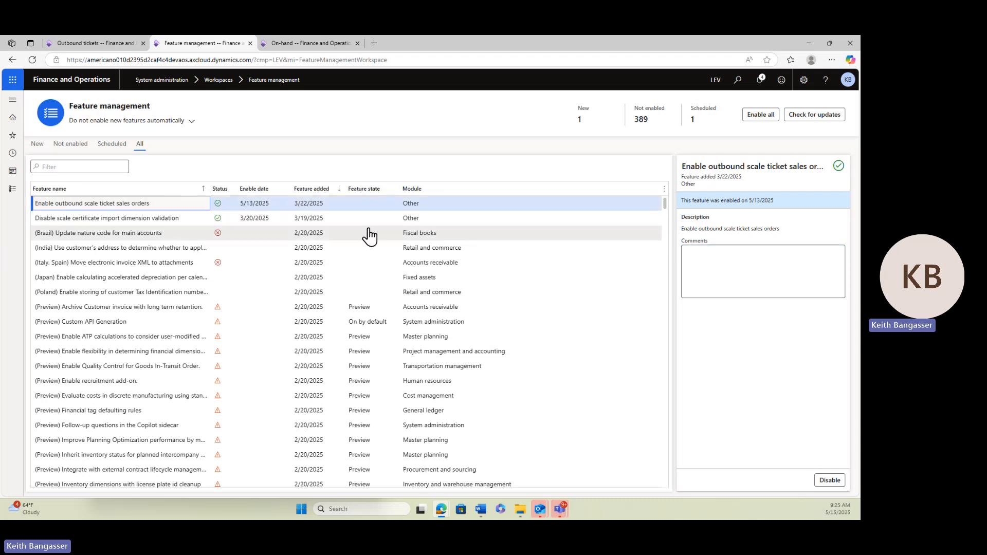
Step: Review the outbound scale ticket sales order posting options in the Commodity accounting parameters, and return to the dashboard
{"action": "left_click", "coordinate": [12, 118]}
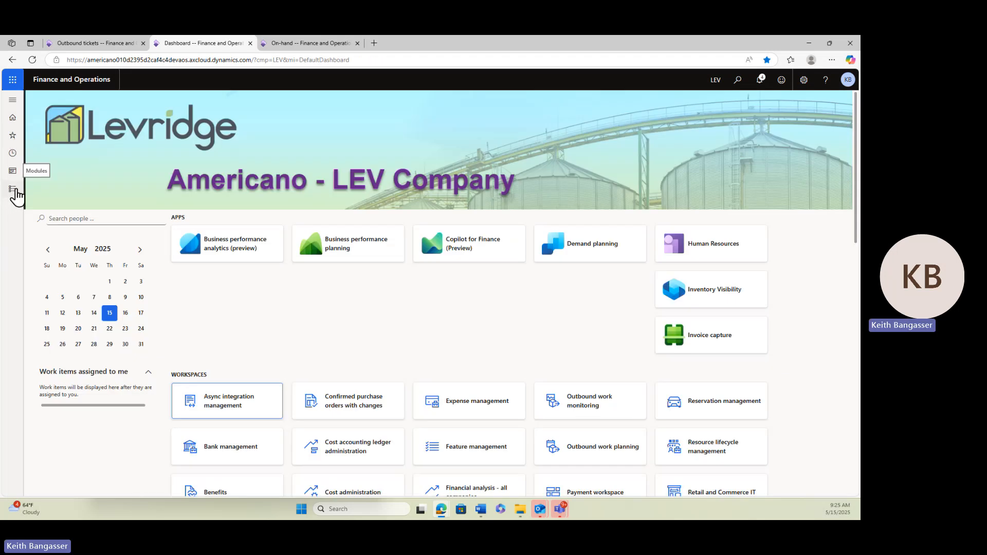
{"action": "left_click", "coordinate": [13, 190]}
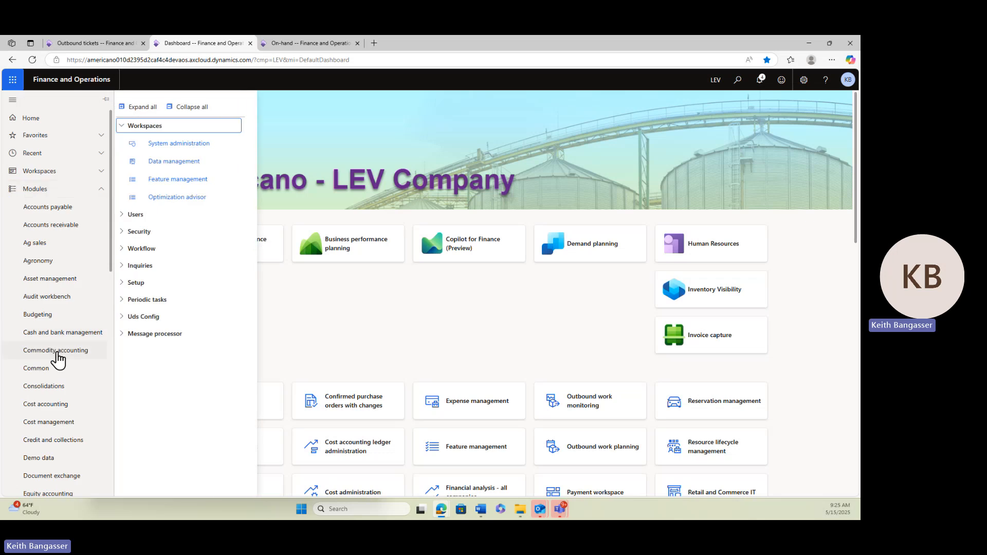
{"action": "left_click", "coordinate": [55, 350]}
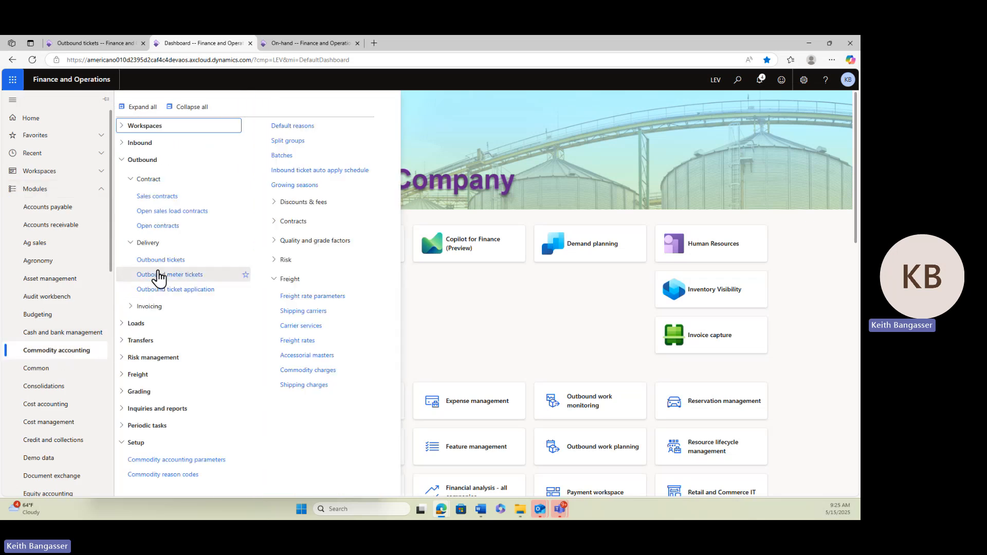
{"action": "left_click", "coordinate": [197, 460]}
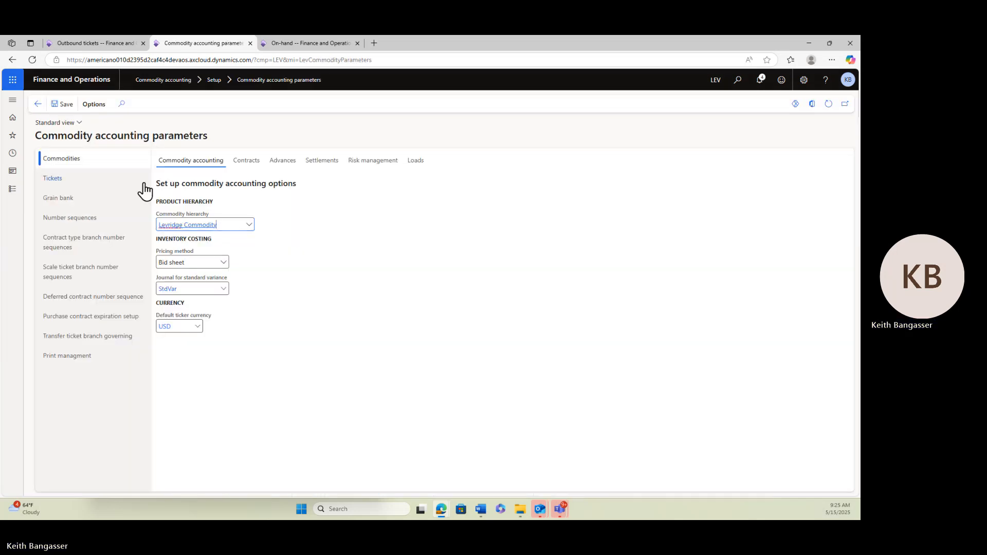
{"action": "left_click", "coordinate": [54, 180]}
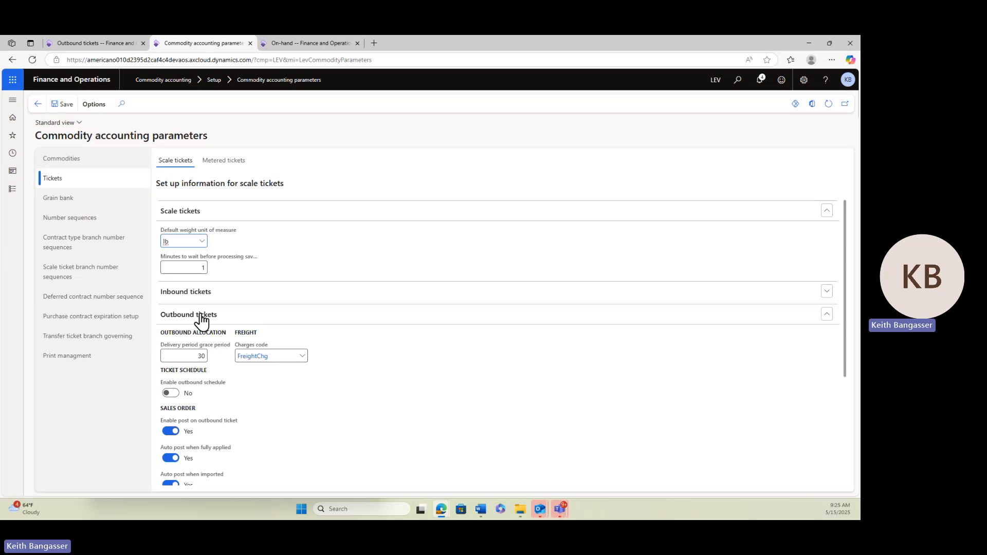
{"action": "scroll", "coordinate": [296, 325], "scroll_direction": "down", "scroll_amount": 3}
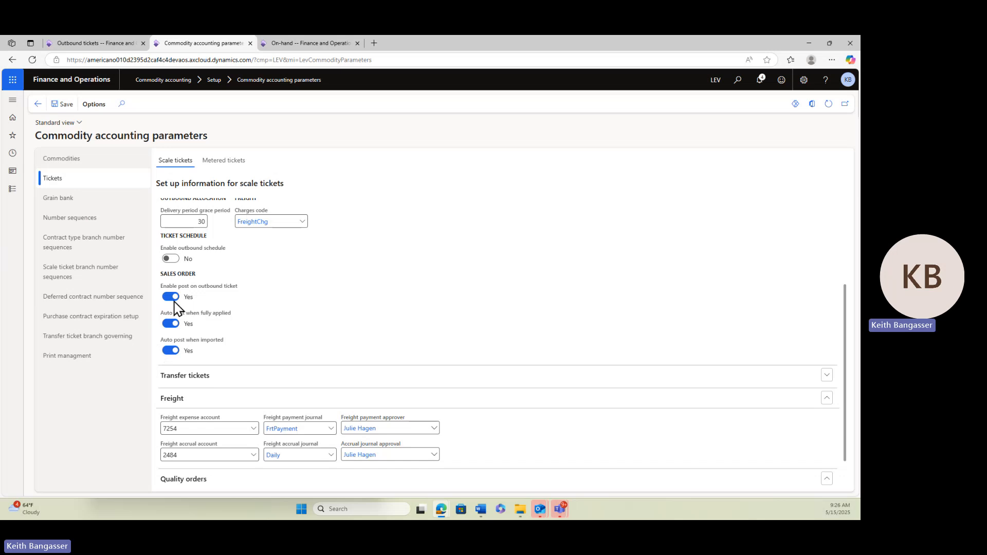
{"action": "left_click", "coordinate": [34, 105]}
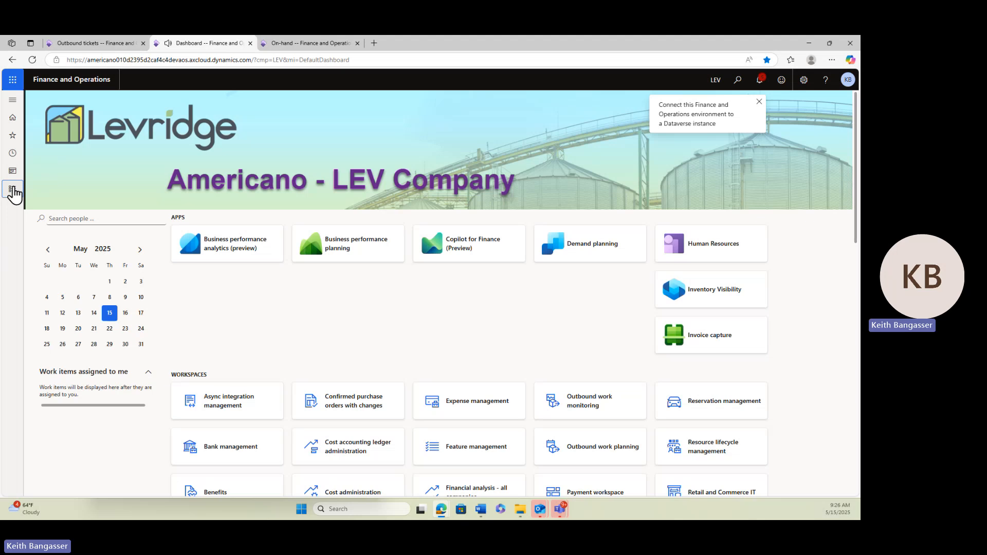
Step: Open the Inventory management on-hand list and filter it to item number soybean meal
{"action": "left_click", "coordinate": [13, 191]}
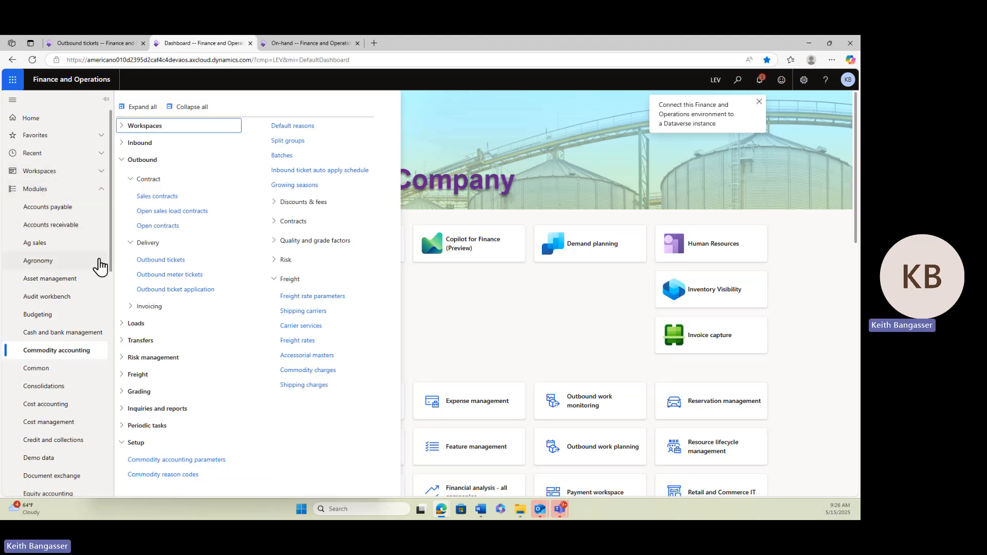
{"action": "left_click_drag", "start_coordinate": [110, 257], "coordinate": [94, 384]}
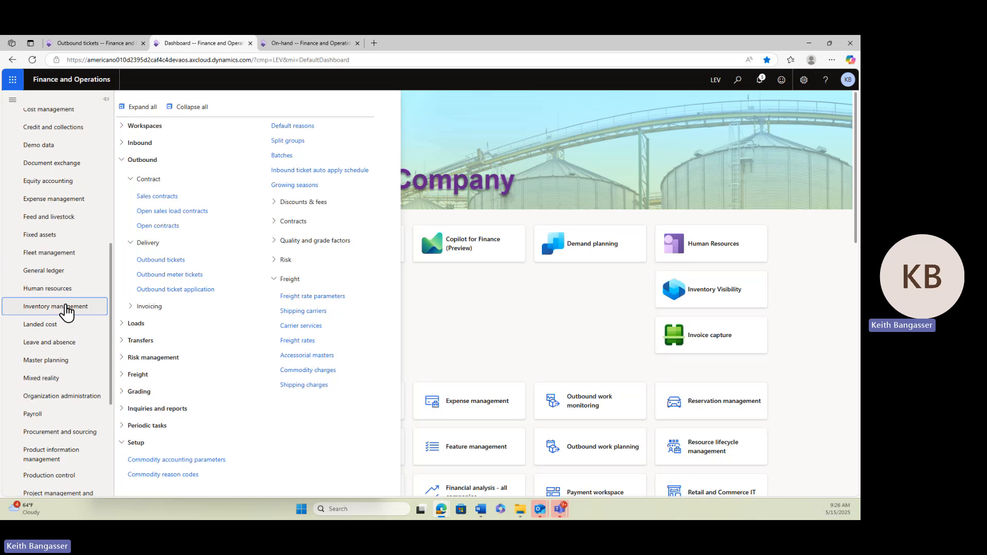
{"action": "left_click", "coordinate": [61, 308]}
{"action": "left_click", "coordinate": [145, 199]}
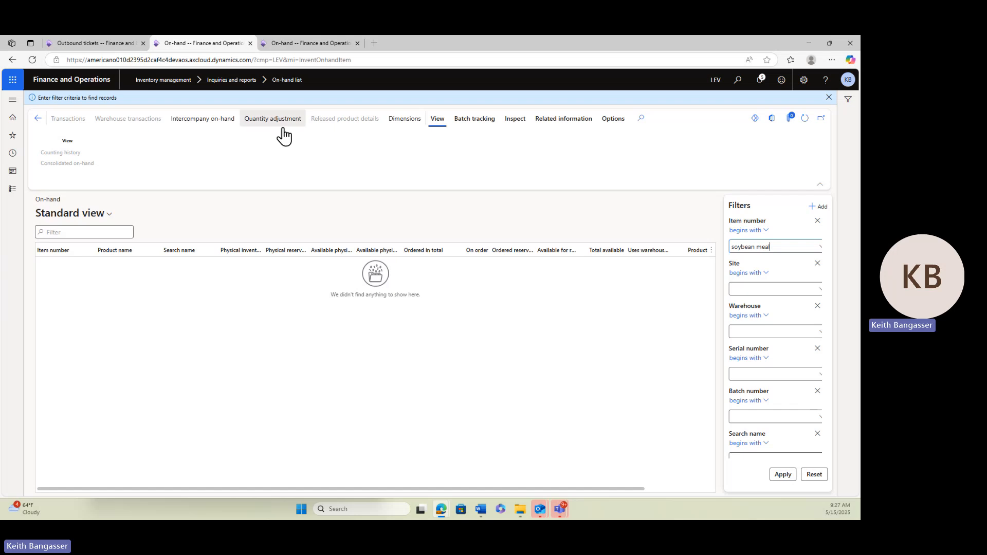
{"action": "left_click", "coordinate": [787, 245]}
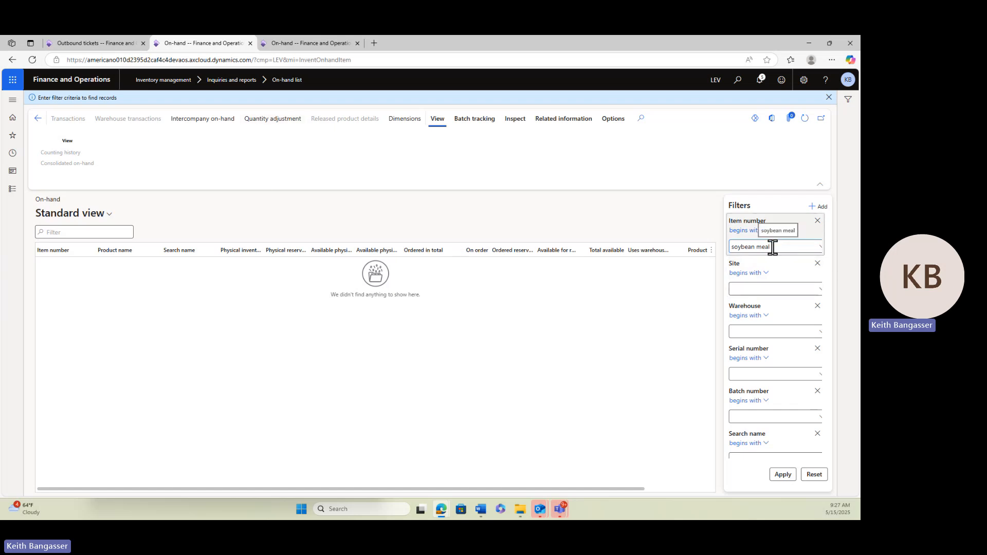
{"action": "left_click", "coordinate": [783, 476]}
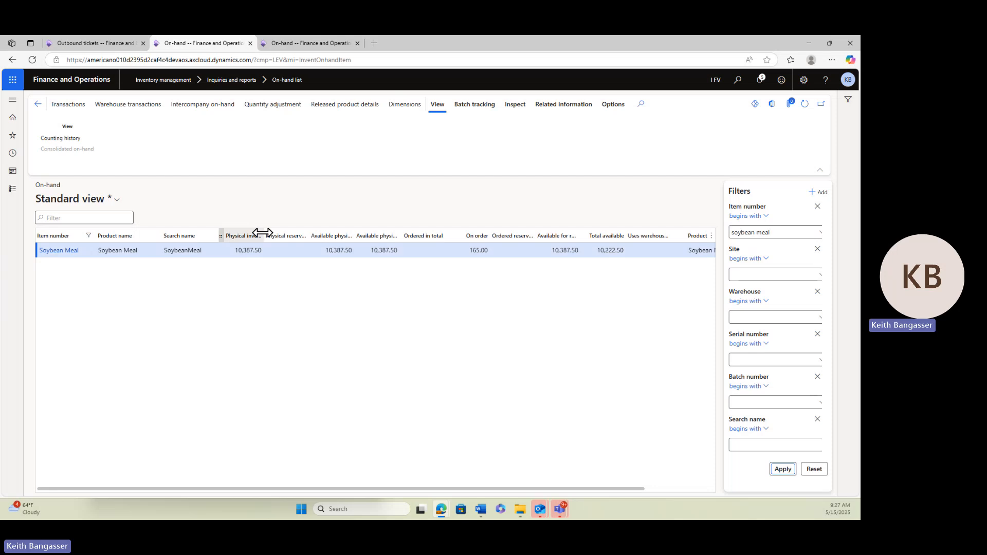
Step: Add the Site and Warehouse storage dimensions to the on-hand list display
{"action": "left_click", "coordinate": [403, 106]}
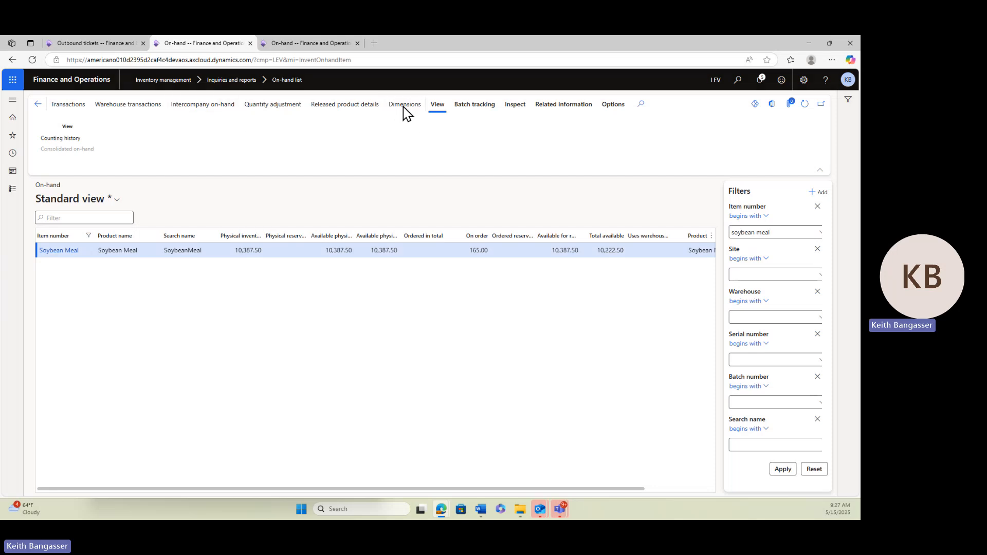
{"action": "left_click", "coordinate": [704, 220]}
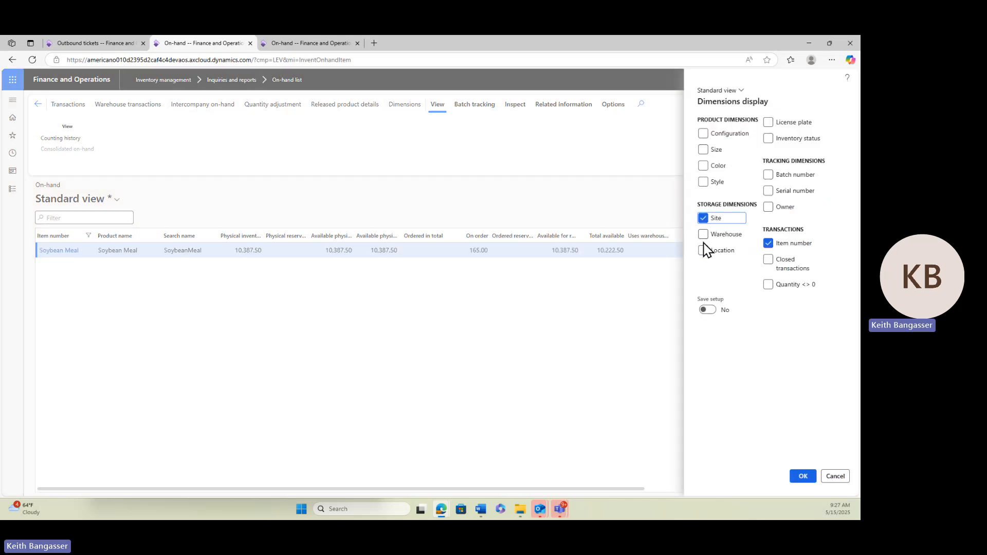
{"action": "left_click", "coordinate": [704, 235]}
{"action": "left_click", "coordinate": [801, 478]}
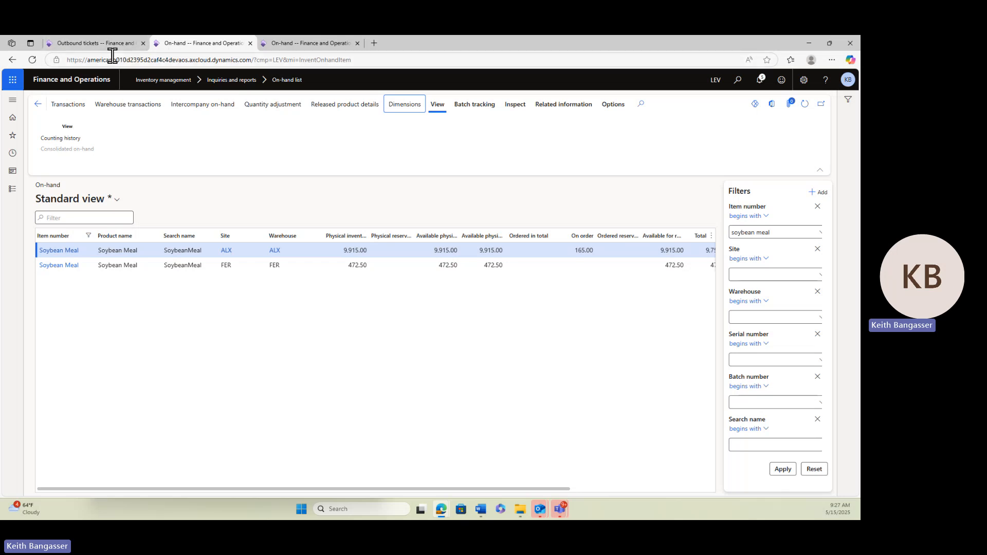
Step: Return to the outbound tickets list and start a new outbound scale ticket for commodity Soybean Meal at branch FER
{"action": "mouse_move", "coordinate": [95, 49]}
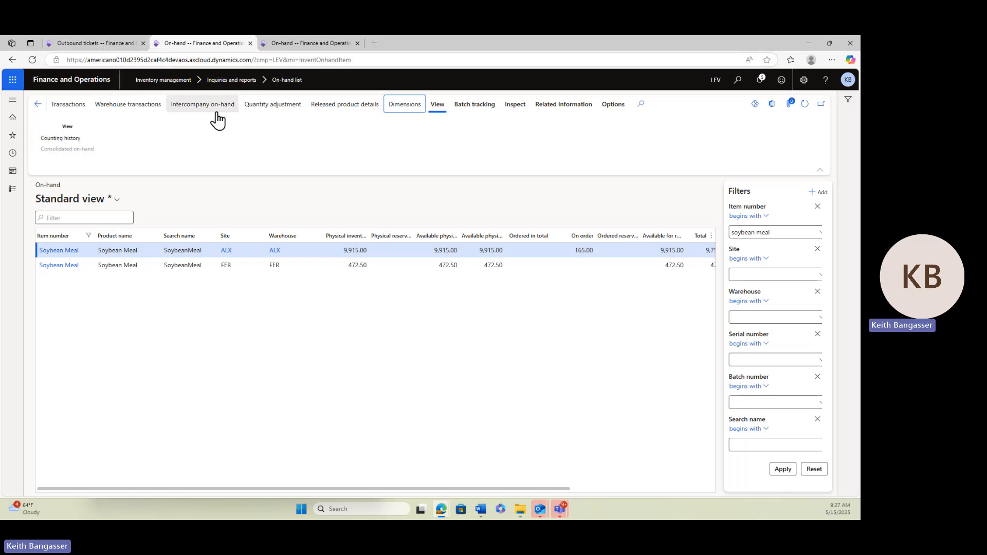
{"action": "left_click", "coordinate": [94, 45]}
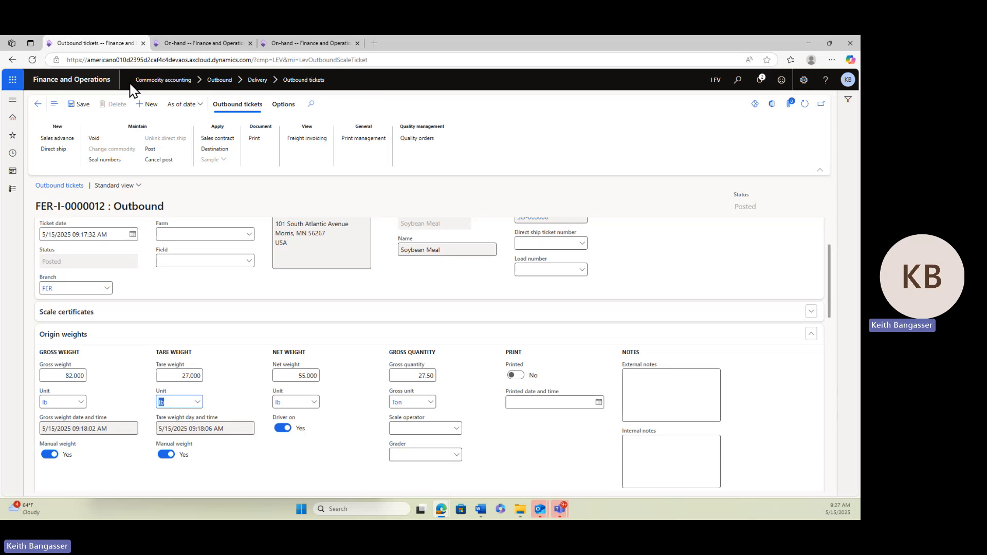
{"action": "left_click", "coordinate": [38, 104]}
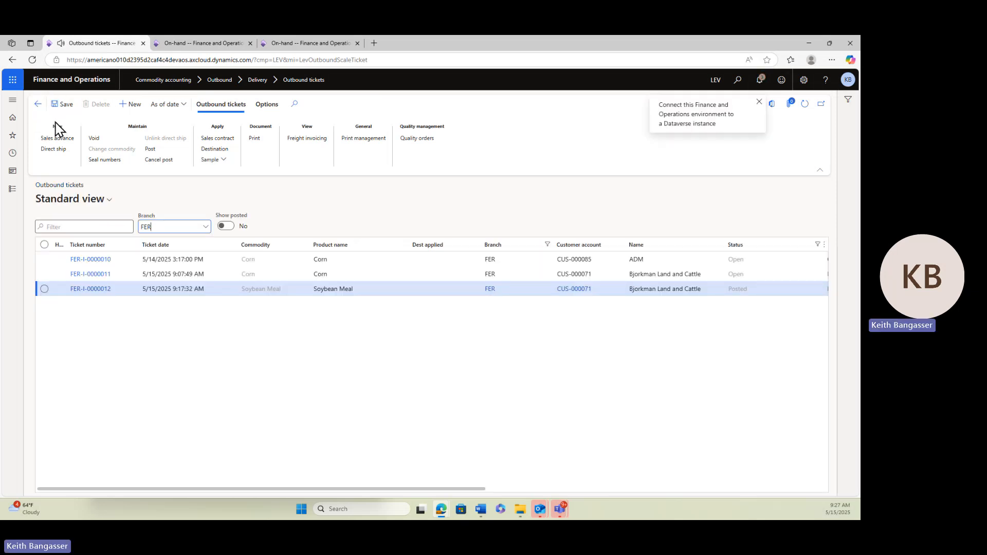
{"action": "left_click", "coordinate": [132, 105]}
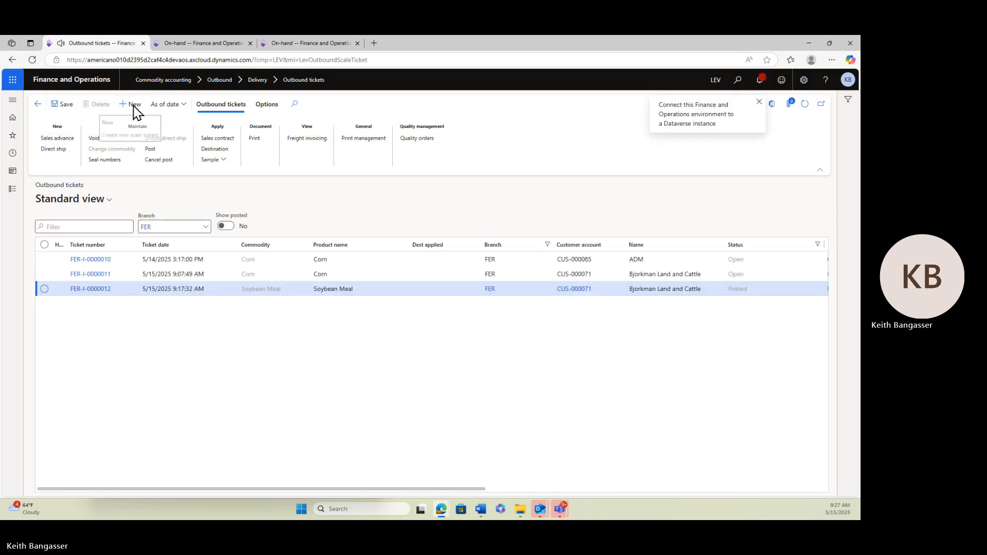
{"action": "left_click", "coordinate": [747, 160]}
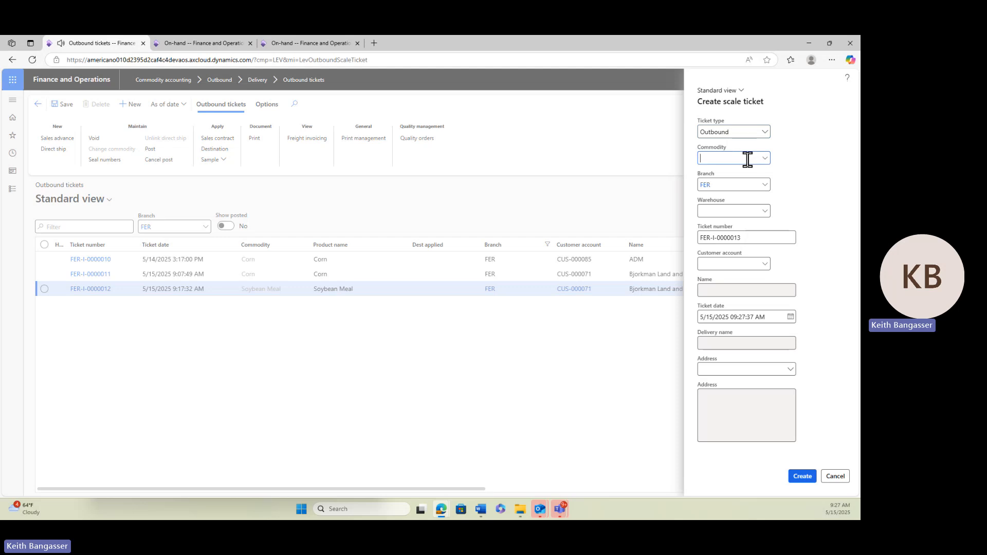
{"action": "type", "text": "soybean meal"}
{"action": "key", "text": "Tab"}
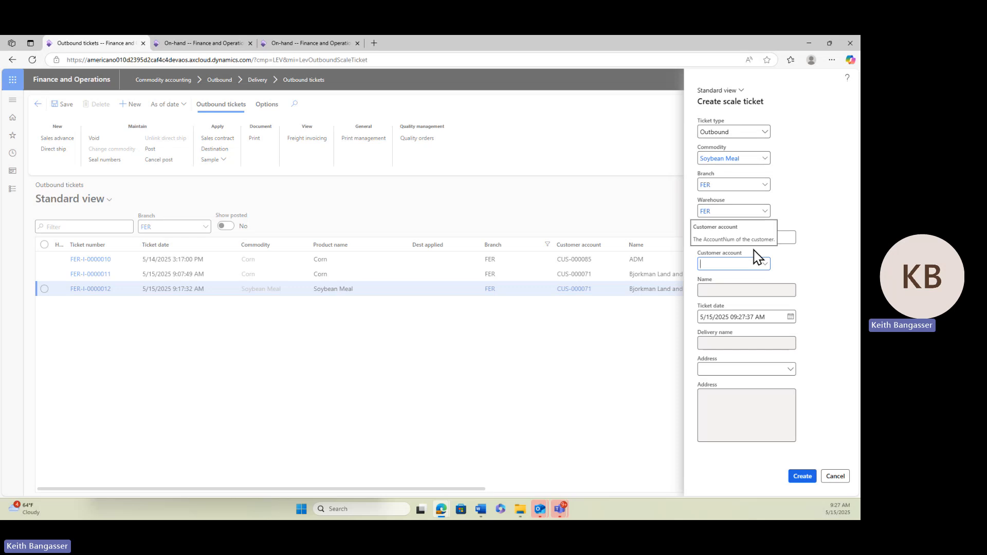
Step: Choose Bjorkman Land and Cattle as the customer account and create the scale ticket
{"action": "type", "text": "bjorman"}
{"action": "key", "text": "BackSpace"}
{"action": "key", "text": "BackSpace"}
{"action": "key", "text": "BackSpace"}
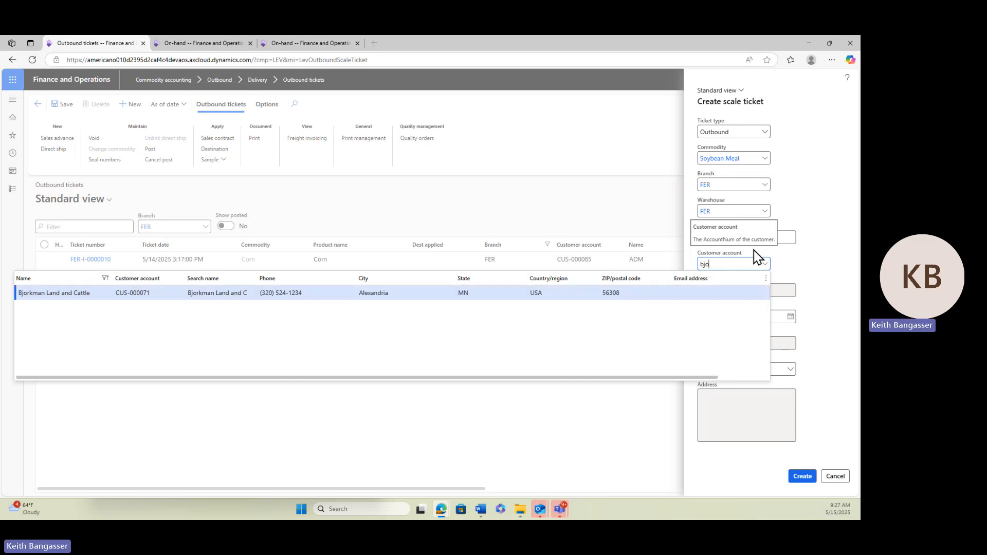
{"action": "left_click", "coordinate": [735, 297]}
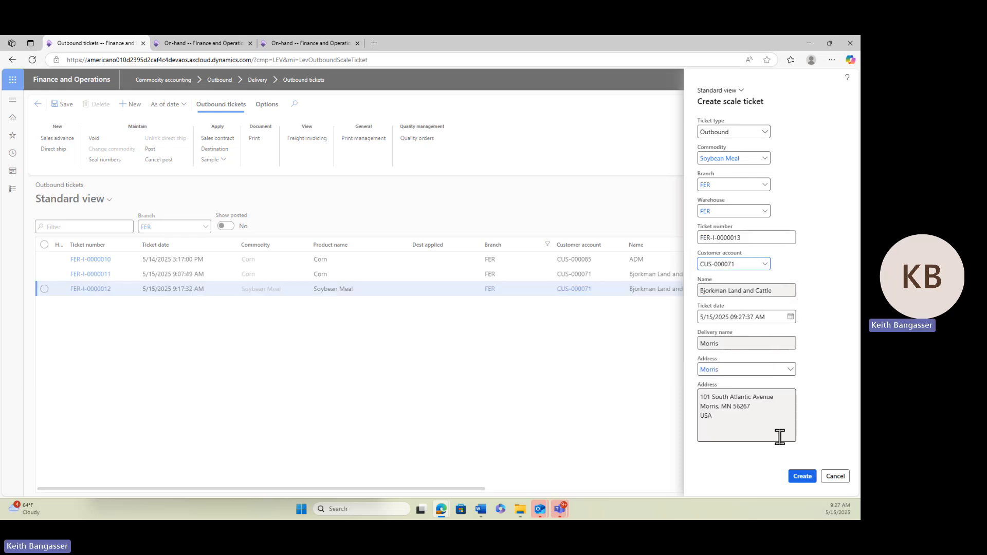
{"action": "left_click", "coordinate": [800, 476]}
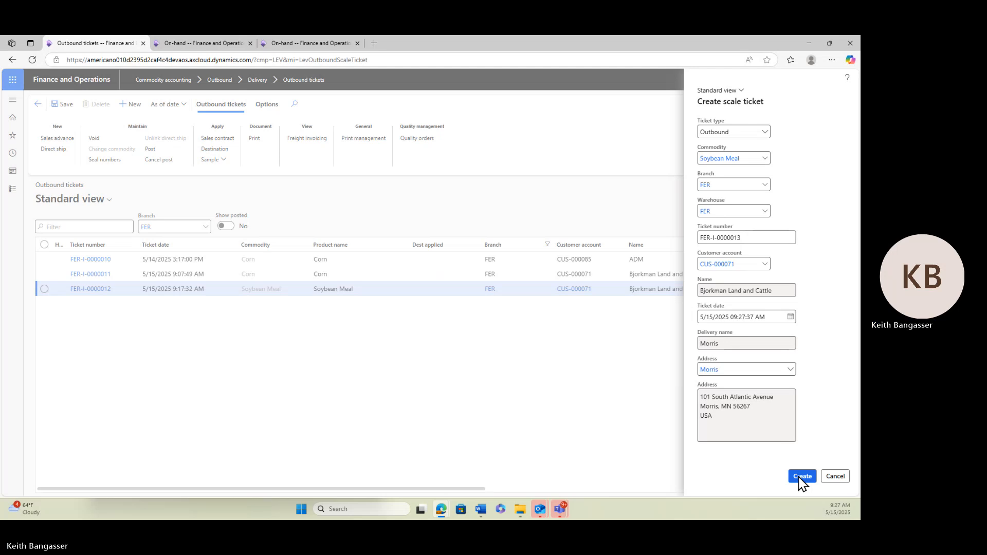
Step: Enter an origin gross weight of 80,000 lb and a tare weight of 25,000 lb on the new ticket
{"action": "left_click", "coordinate": [81, 374]}
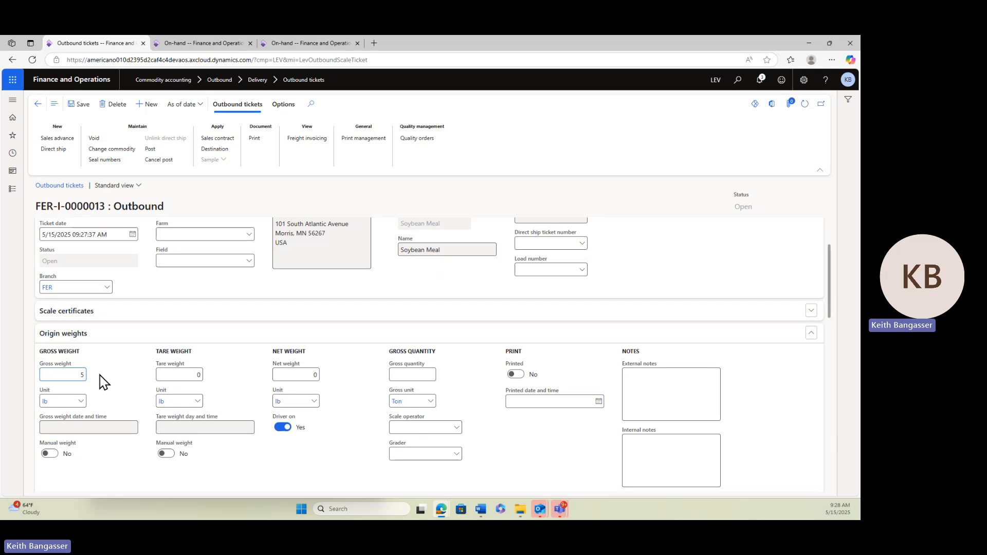
{"action": "type", "text": "00"}
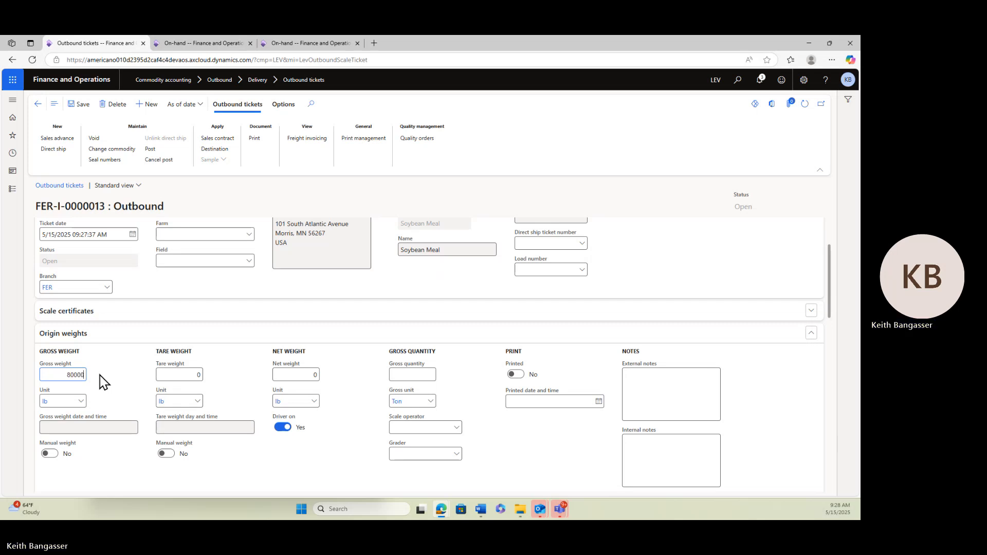
{"action": "type", "text": "0"}
{"action": "key", "text": "Tab"}
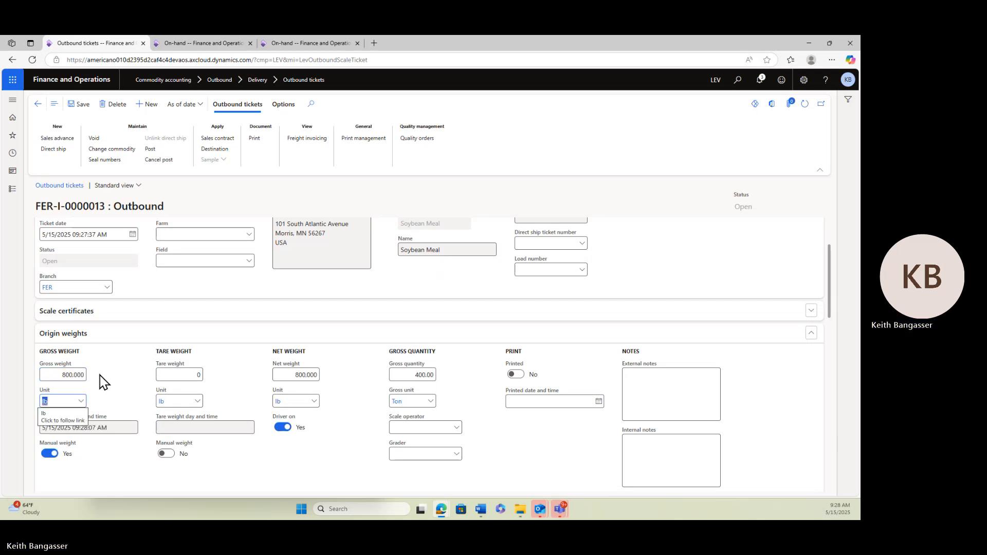
{"action": "left_click", "coordinate": [74, 375]}
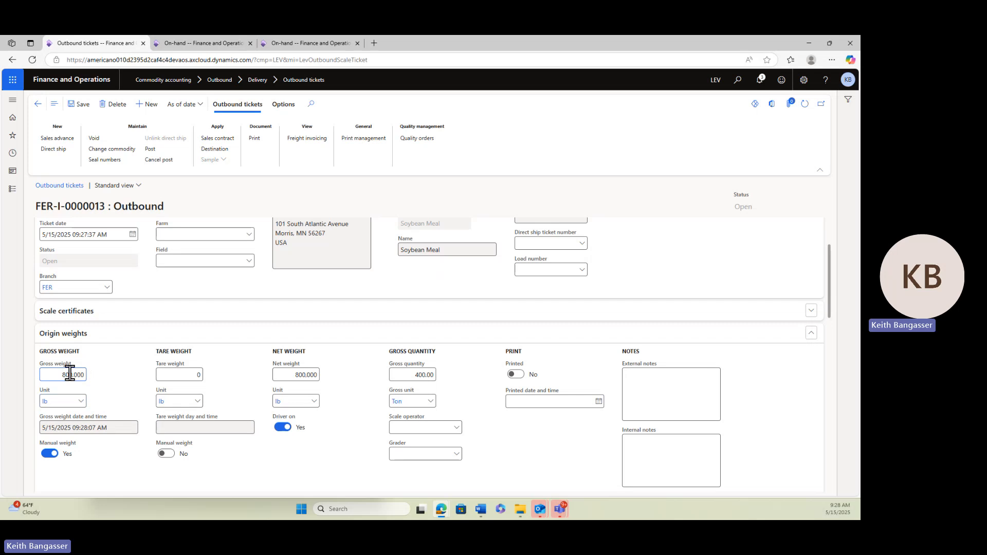
{"action": "key", "text": "Tab"}
{"action": "key", "text": "Tab"}
{"action": "key", "text": "Tab"}
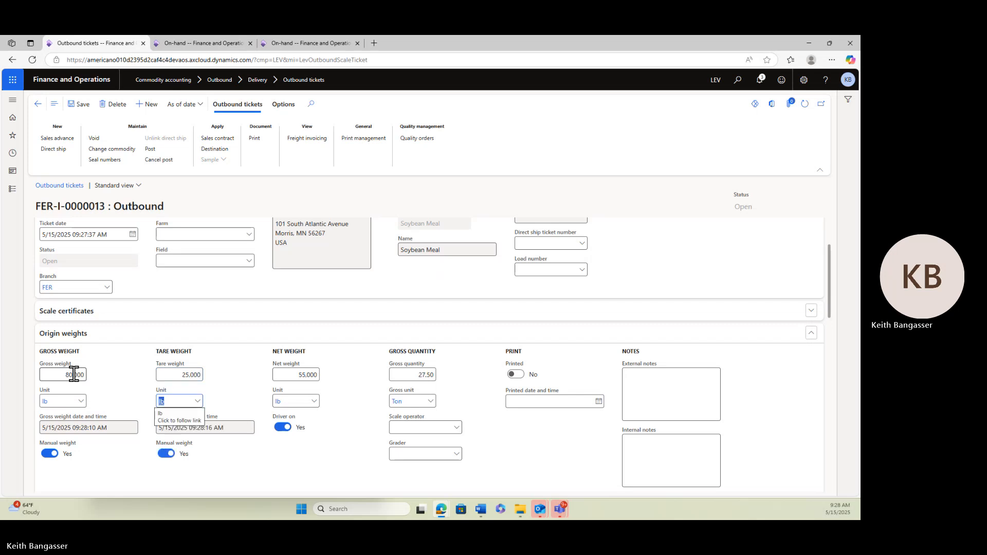
Step: Change the ticket's origin tare weight to 28,000 lb and save the outbound ticket
{"action": "left_click_drag", "start_coordinate": [164, 373], "coordinate": [212, 378]}
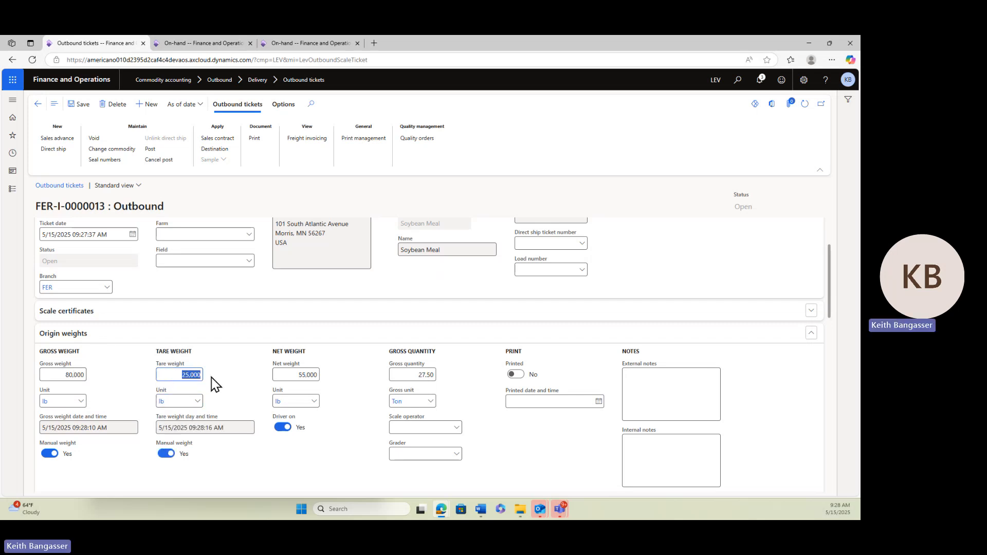
{"action": "type", "text": "28"}
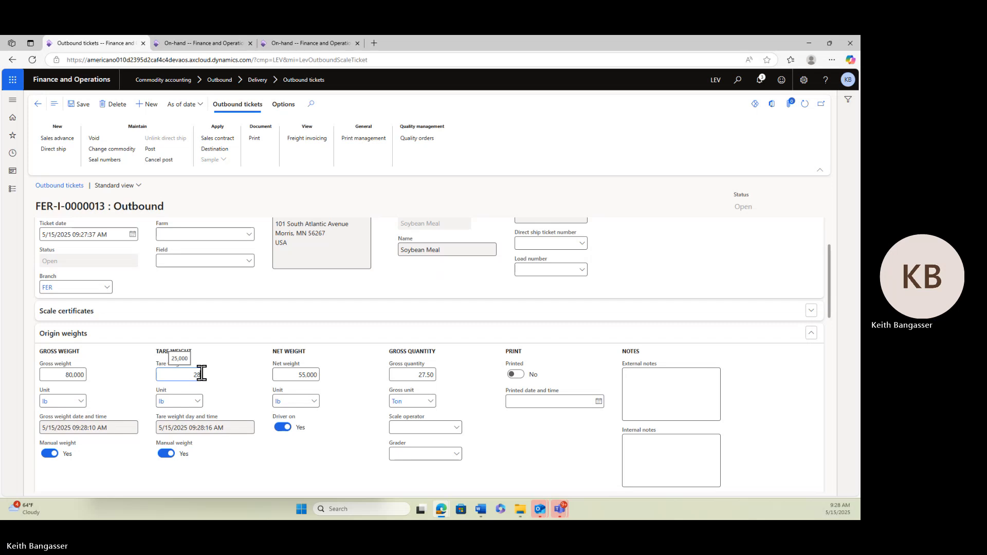
{"action": "key", "text": "Tab"}
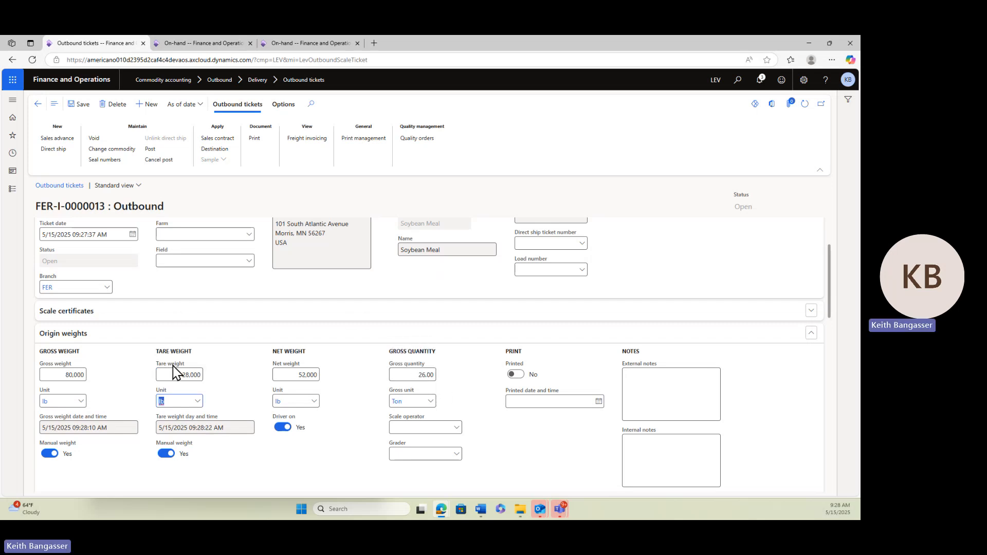
{"action": "left_click", "coordinate": [79, 106]}
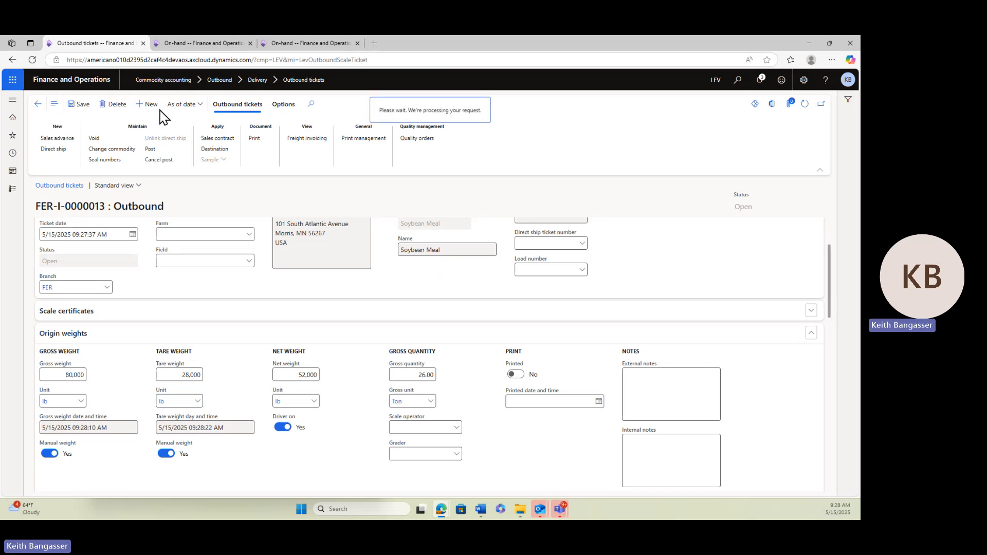
Step: Refresh the Soybean Meal on-hand list and narrow the Warehouse column to check the on-order and total available quantities at FER
{"action": "left_click", "coordinate": [204, 47]}
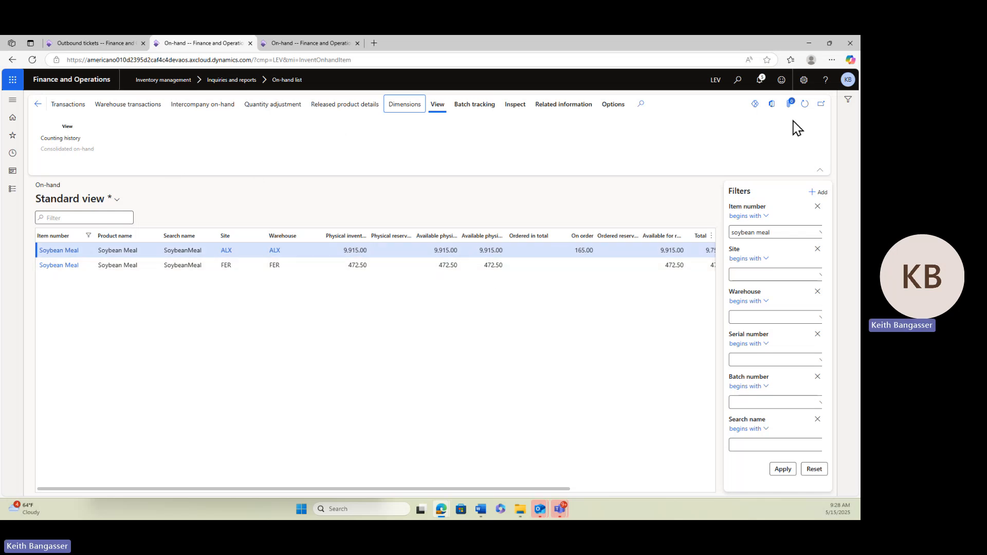
{"action": "left_click", "coordinate": [805, 105]}
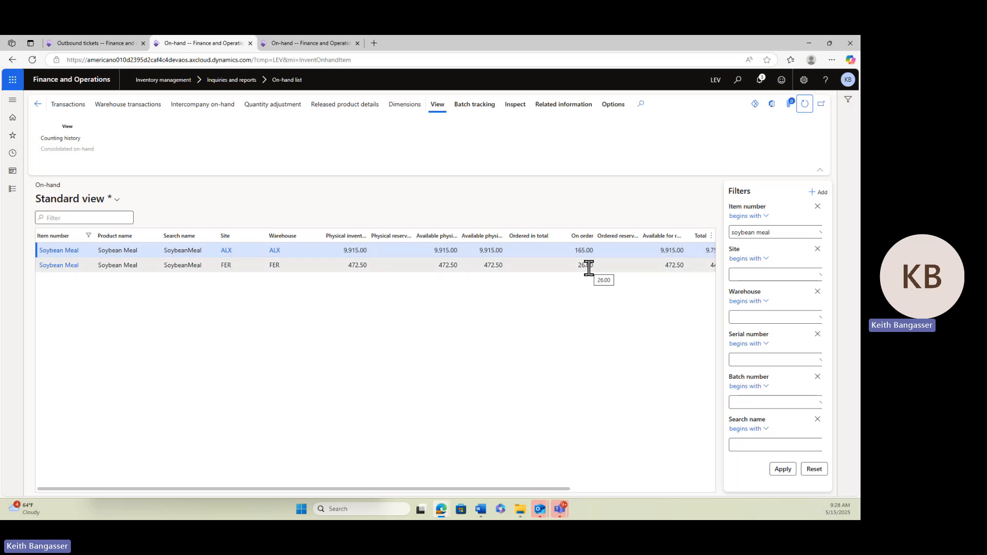
{"action": "left_click_drag", "start_coordinate": [321, 233], "coordinate": [305, 234]}
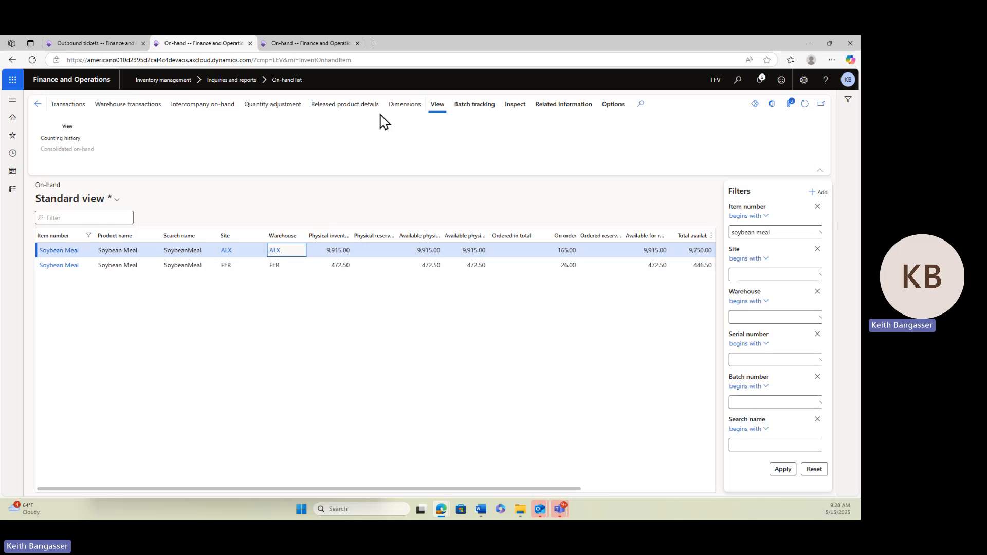
Step: Post the outbound scale ticket, and refresh the on-hand list to check the Soybean Meal inventory at FER
{"action": "left_click", "coordinate": [105, 49]}
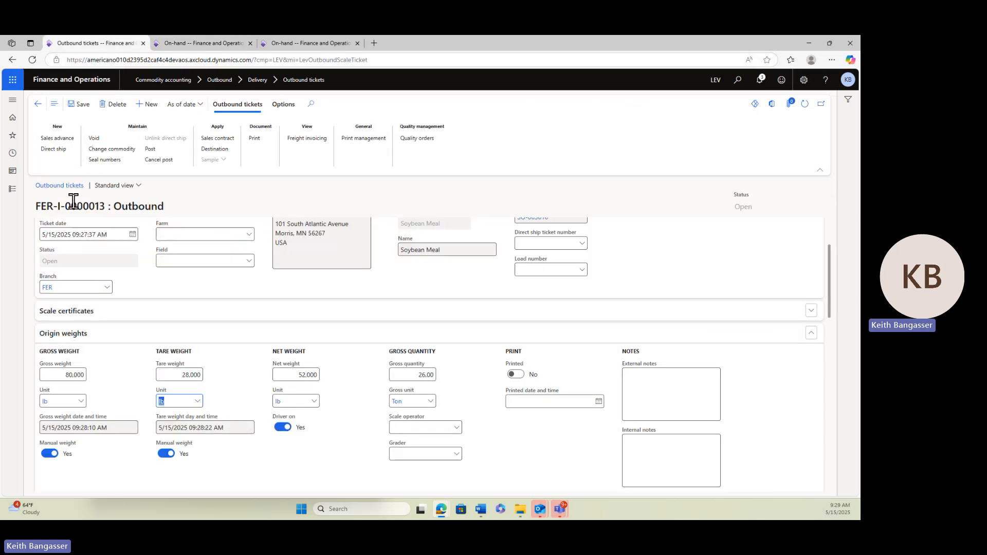
{"action": "left_click", "coordinate": [150, 150]}
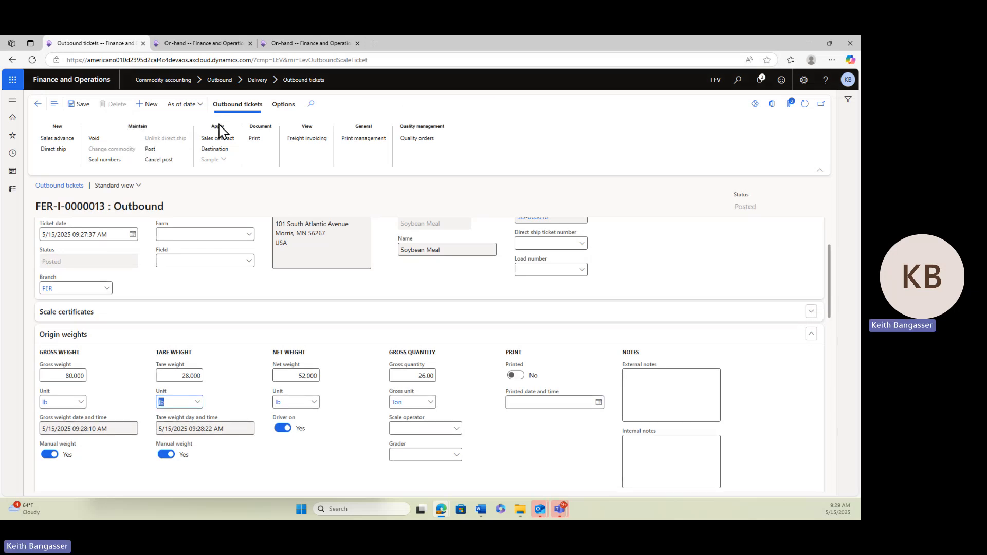
{"action": "left_click", "coordinate": [197, 45]}
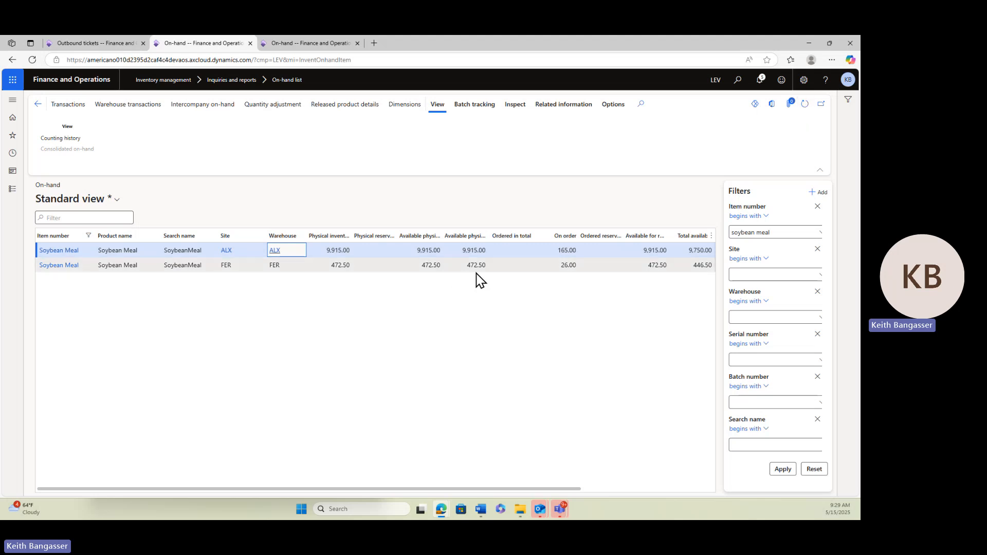
{"action": "left_click", "coordinate": [800, 107]}
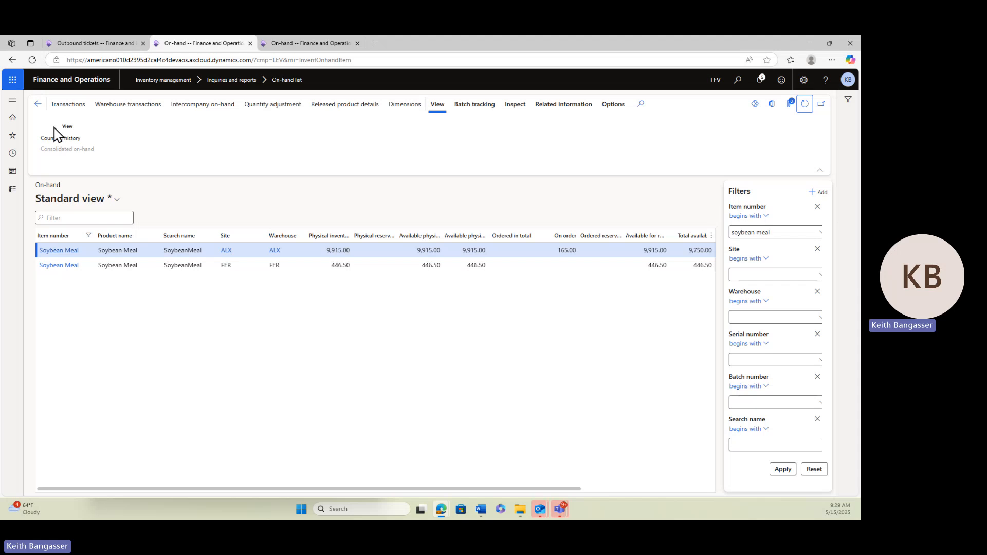
Step: Open all sales orders in Ag sales and view the newest Bjorkman Land and Cattle order
{"action": "left_click", "coordinate": [39, 108]}
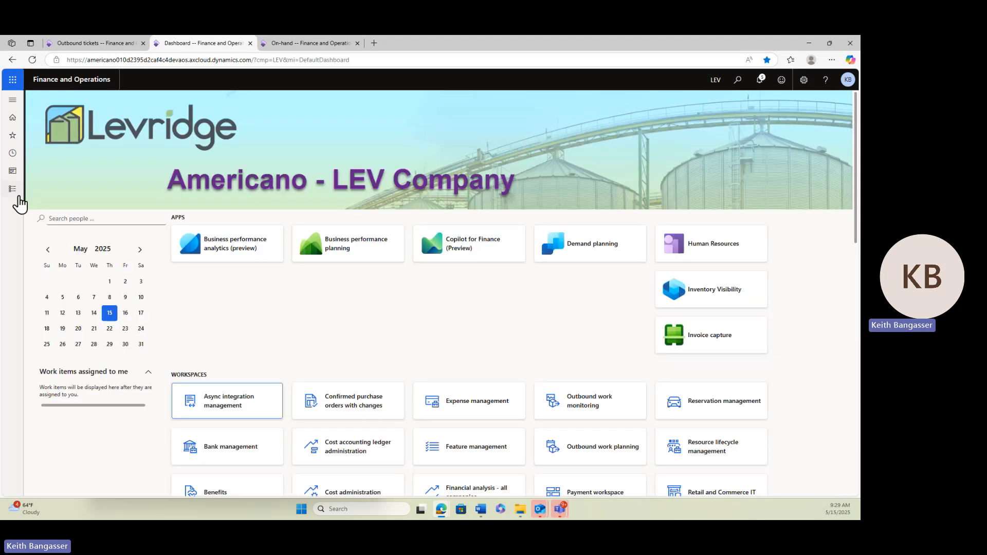
{"action": "left_click", "coordinate": [12, 190]}
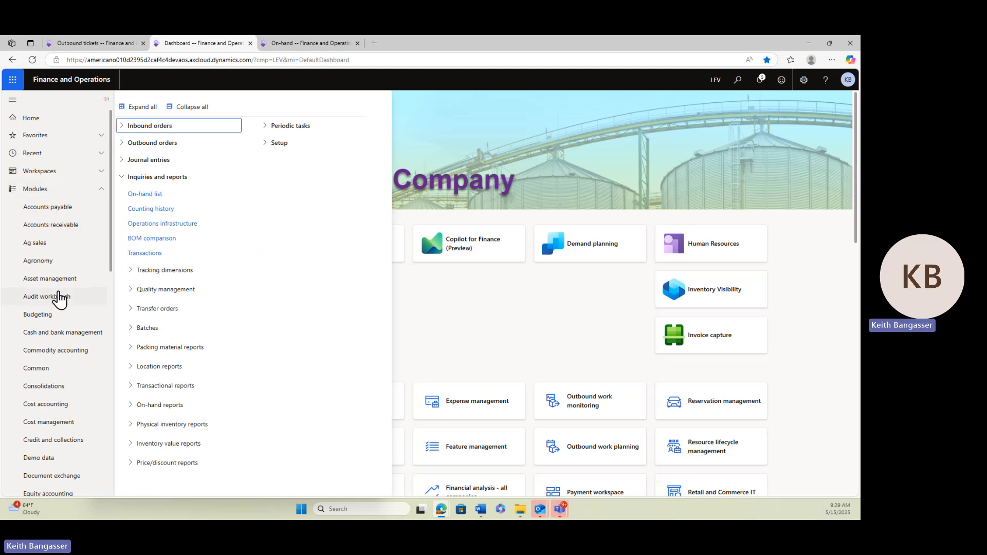
{"action": "left_click", "coordinate": [41, 244]}
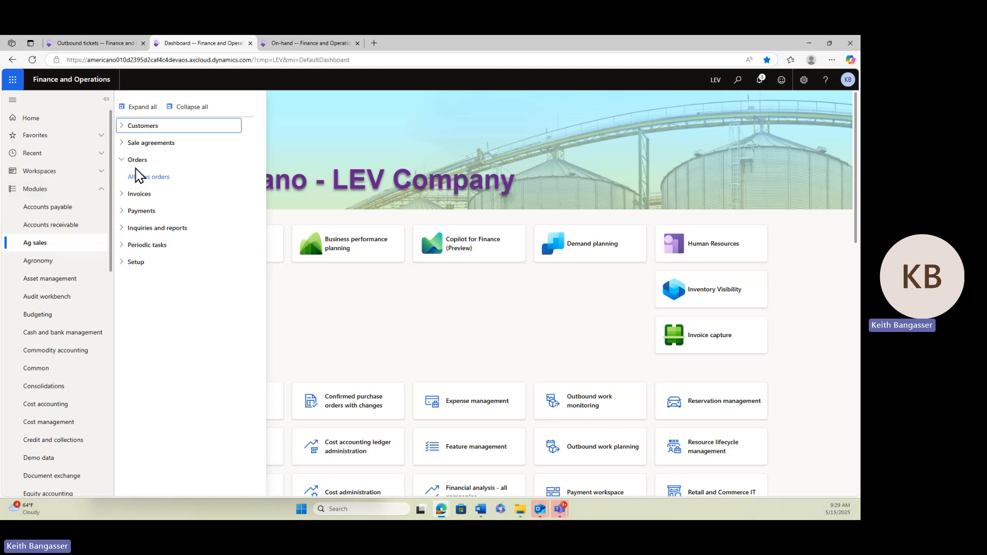
{"action": "left_click", "coordinate": [152, 178]}
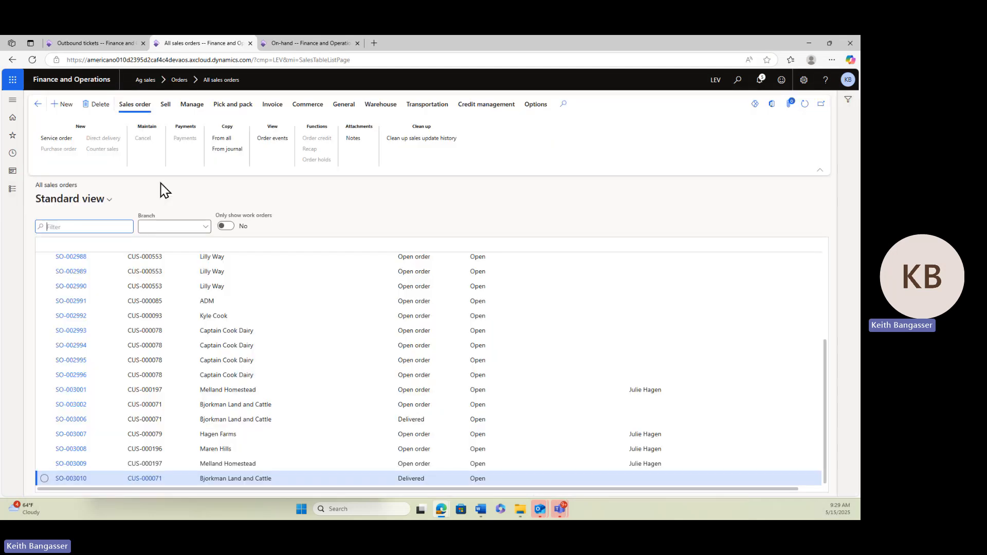
{"action": "left_click", "coordinate": [68, 480]}
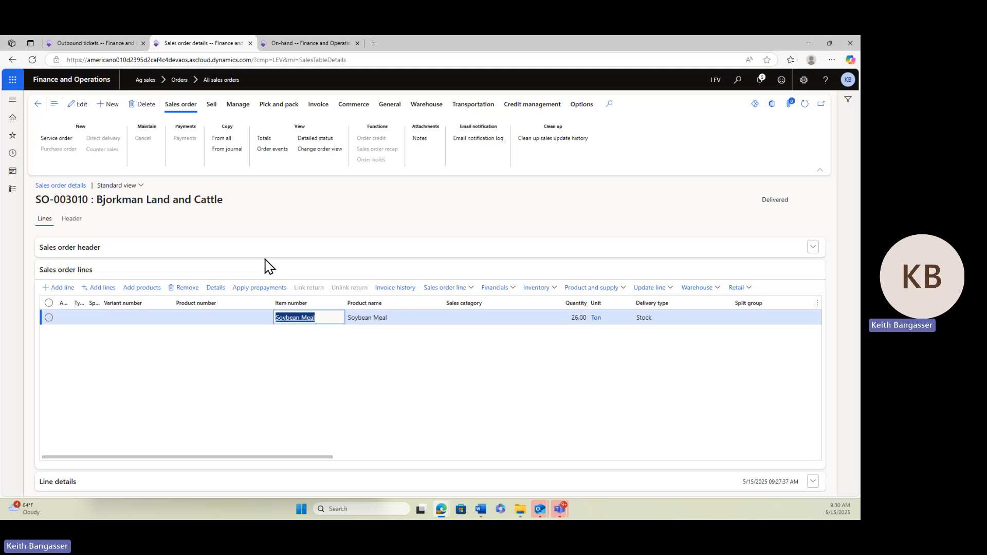
Step: Leave the sales orders and open the outbound sales contracts list in Commodity accounting
{"action": "left_click", "coordinate": [39, 105]}
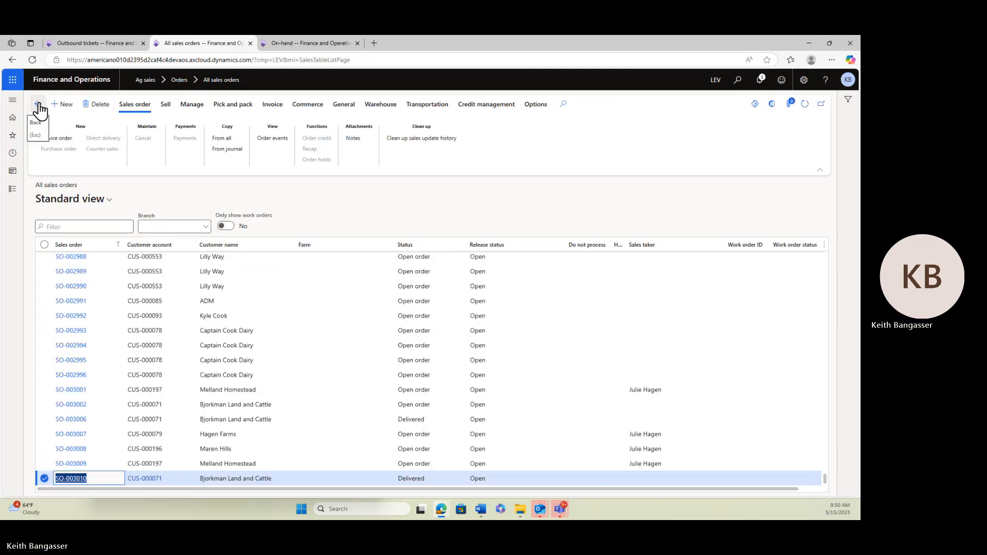
{"action": "left_click", "coordinate": [38, 105]}
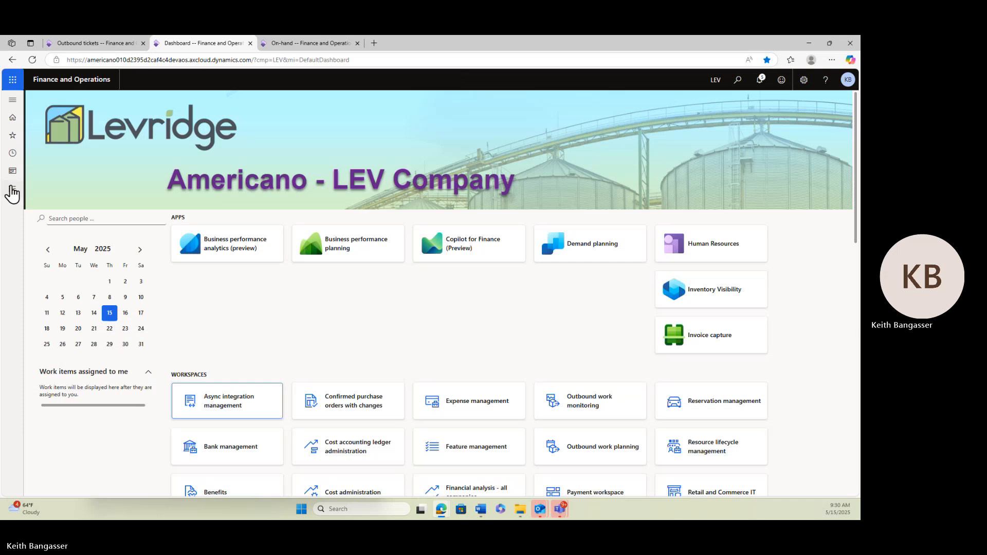
{"action": "left_click", "coordinate": [12, 194]}
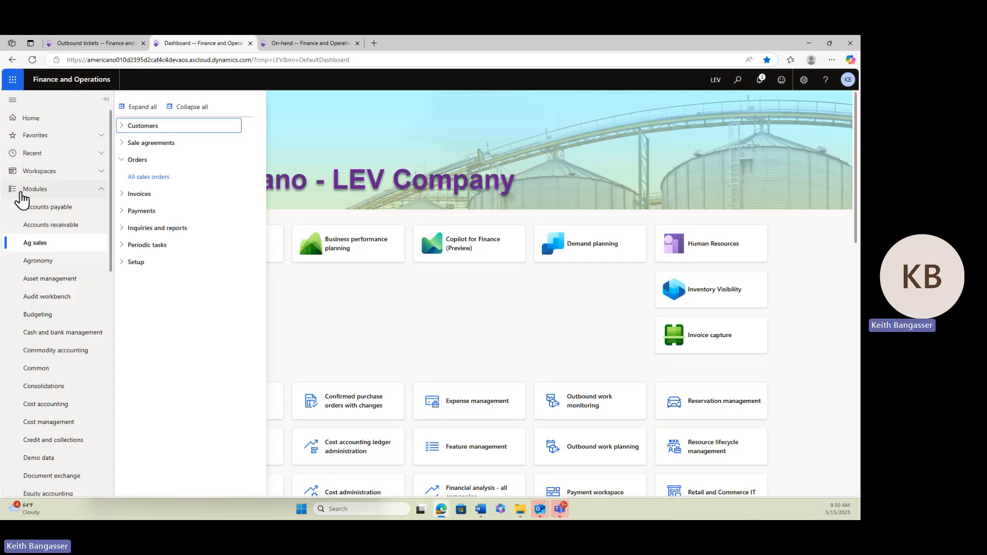
{"action": "left_click", "coordinate": [65, 355]}
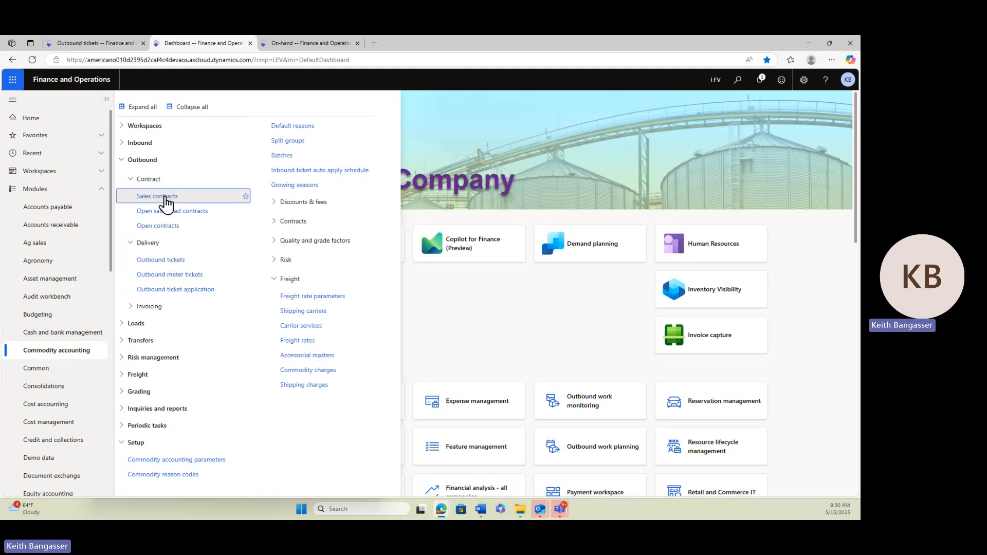
{"action": "left_click", "coordinate": [167, 202]}
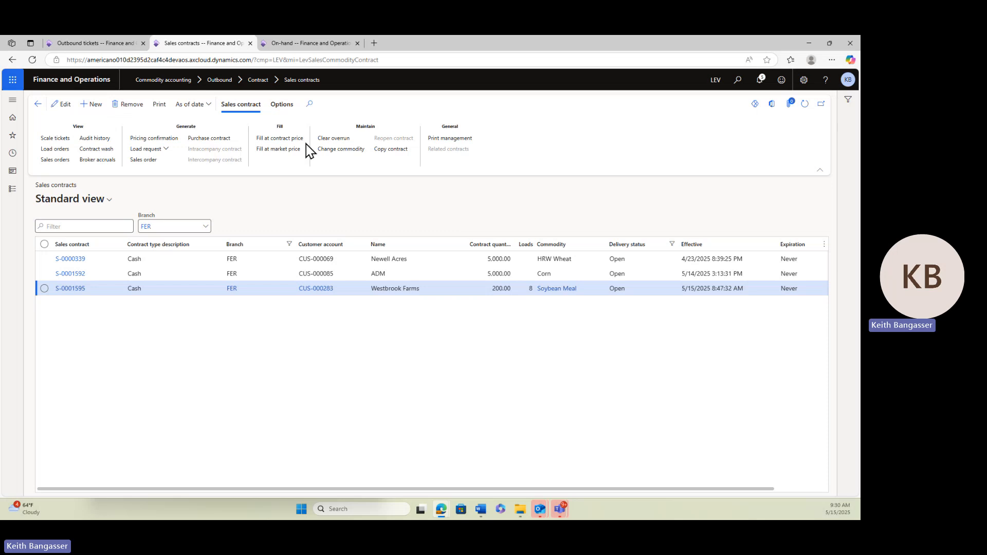
Step: Start a new sales contract with contract type cash and commodity Soybean Meal
{"action": "left_click", "coordinate": [640, 159]}
{"action": "type", "text": "c"}
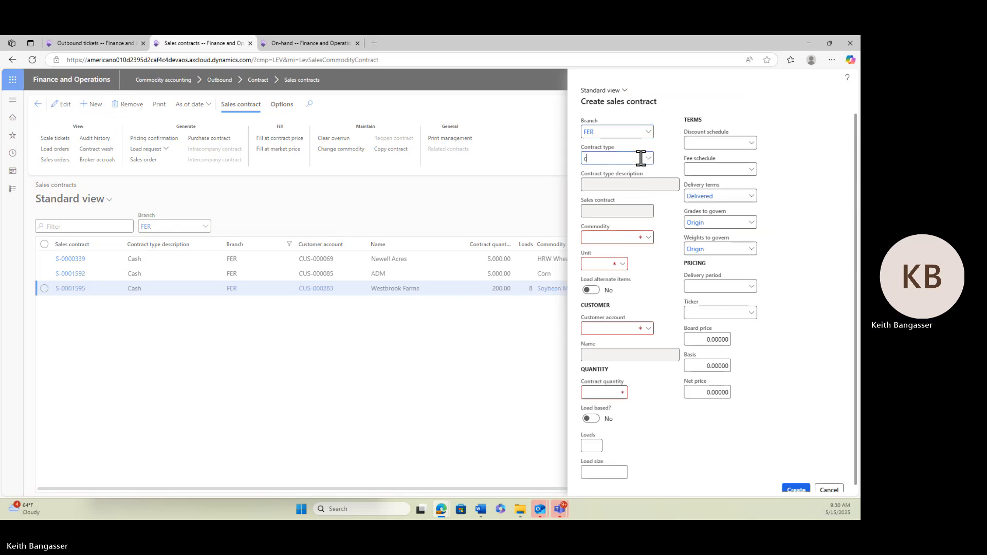
{"action": "type", "text": "ash"}
{"action": "key", "text": "Tab"}
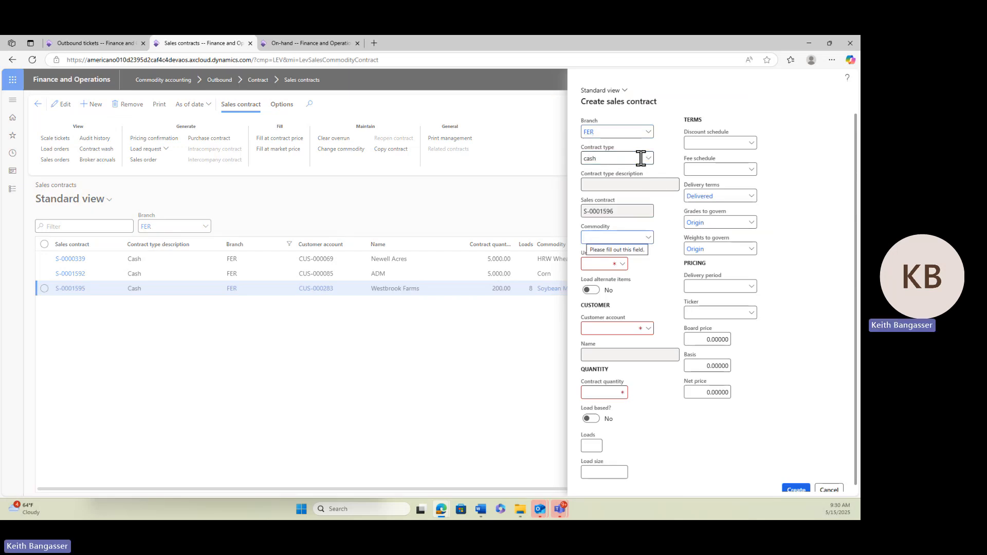
{"action": "type", "text": "S"}
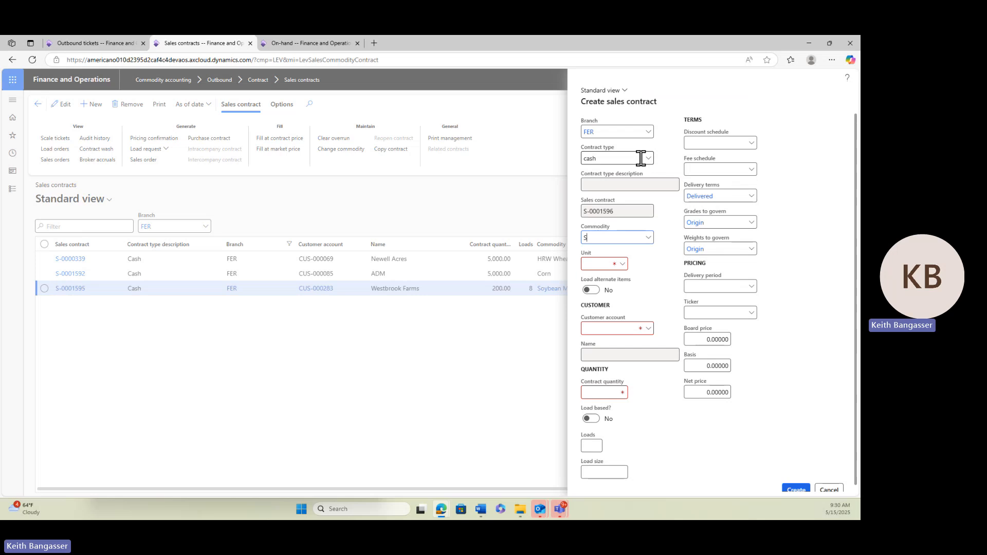
{"action": "type", "text": "oyb"}
{"action": "key", "text": "BackSpace"}
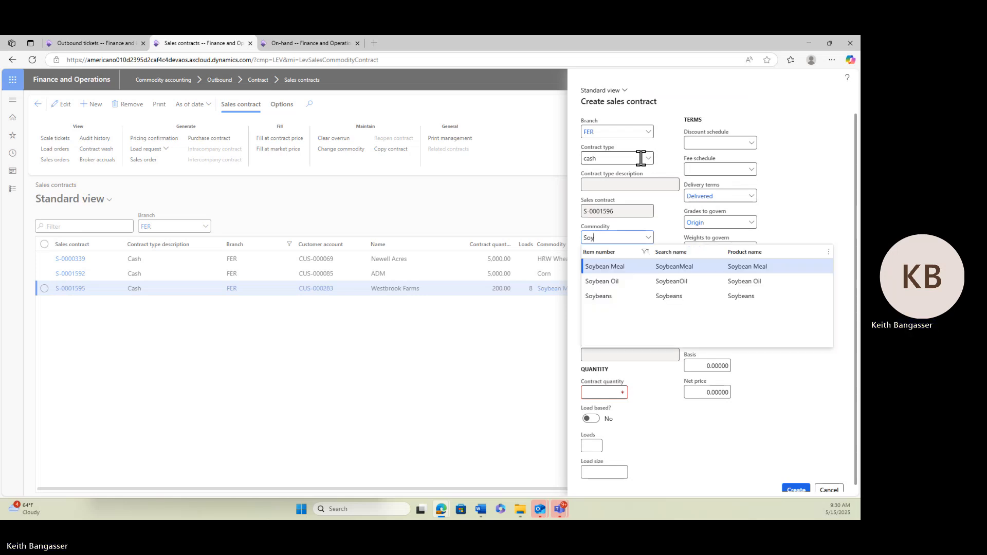
{"action": "left_click", "coordinate": [694, 266]}
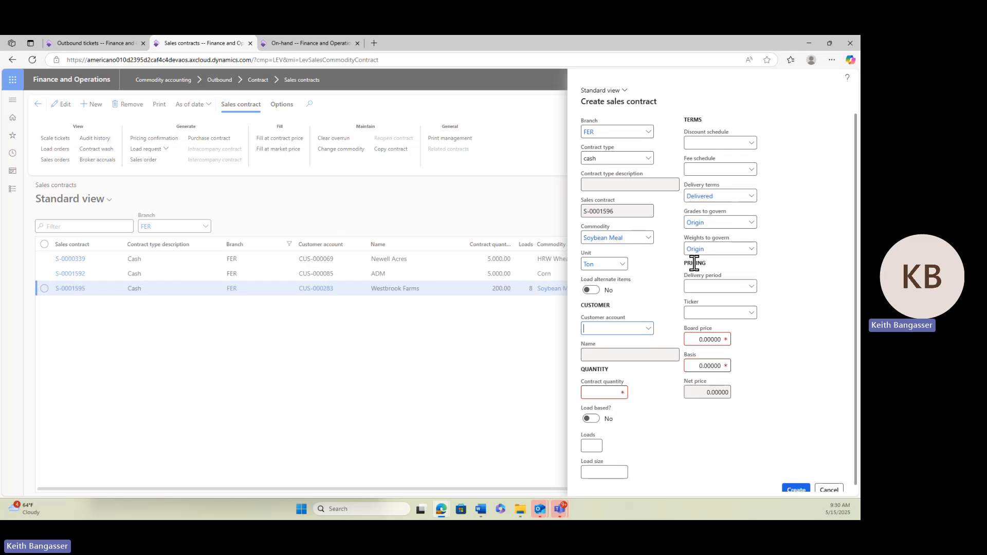
Step: Choose Bjorkman Land and Cattle as the contract's customer account and set the contract quantity to 500
{"action": "type", "text": "bjorman"}
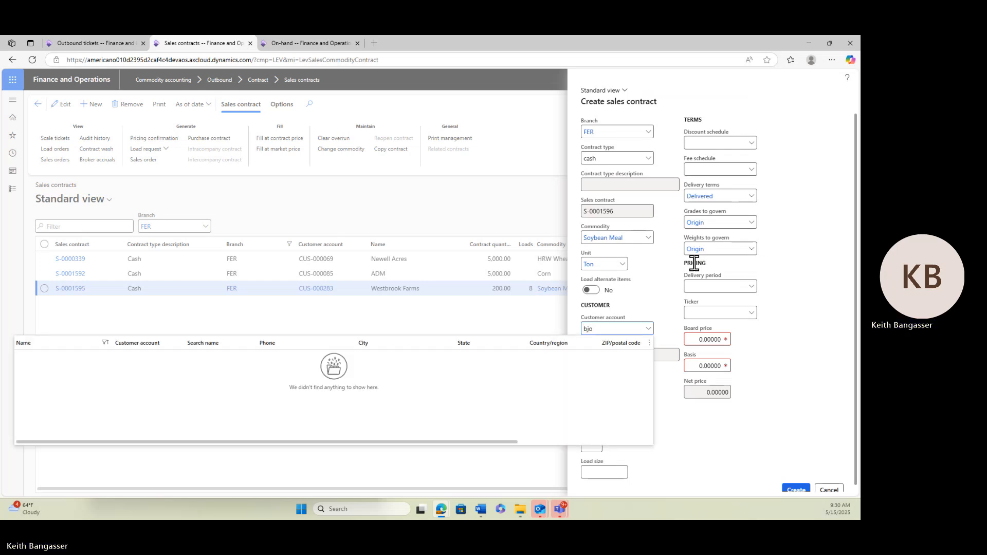
{"action": "key", "text": "BackSpace"}
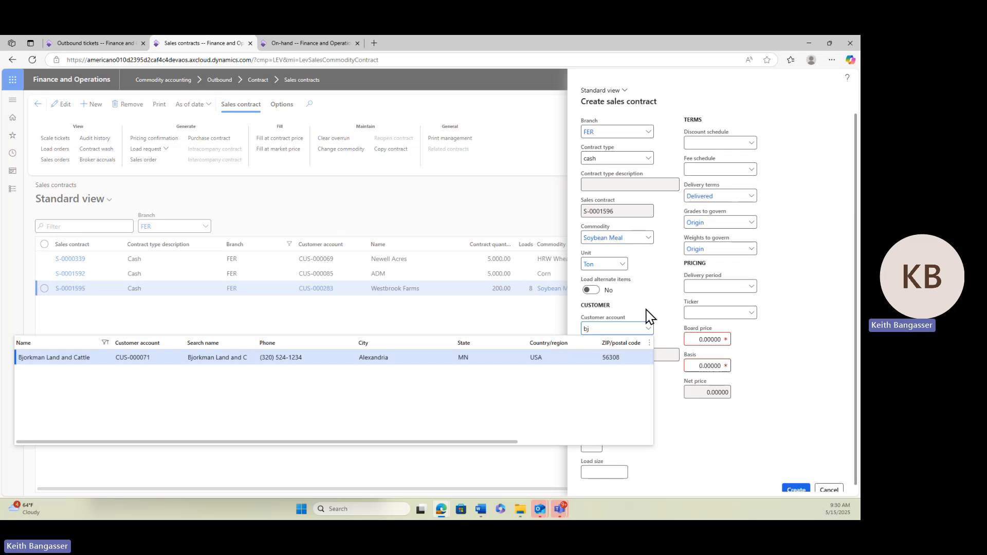
{"action": "left_click", "coordinate": [623, 357]}
{"action": "left_click", "coordinate": [615, 392]}
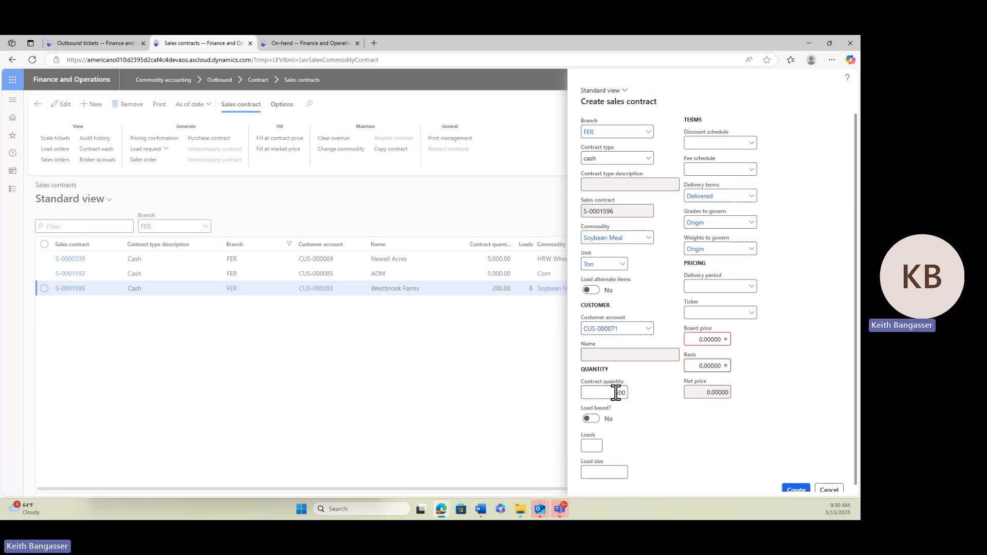
{"action": "type", "text": "50"}
{"action": "key", "text": "Tab"}
{"action": "key", "text": "Tab"}
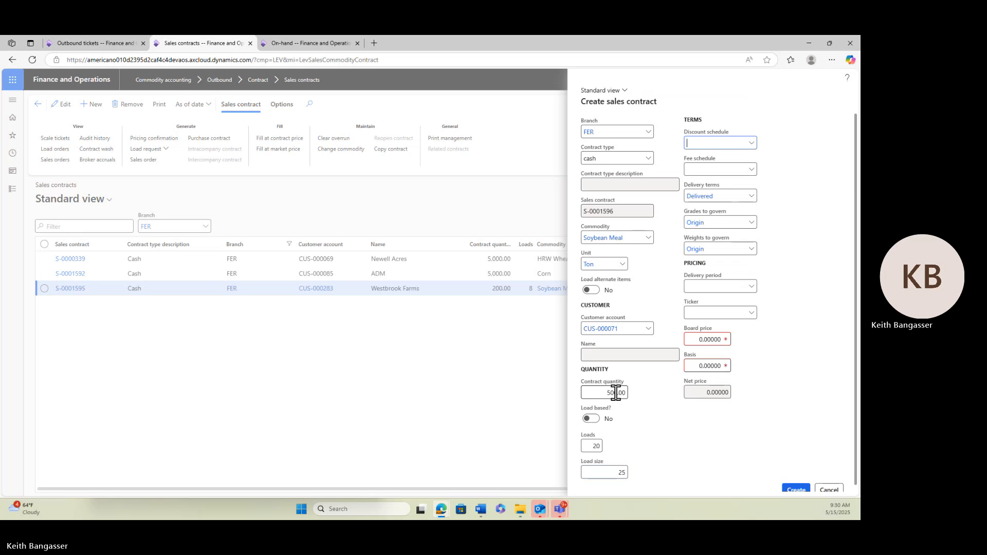
Step: Set the contract's delivery period to 2505 and choose ticker SMN25, Soybean Meal Jul 2025
{"action": "key", "text": "Tab"}
{"action": "key", "text": "Tab"}
{"action": "key", "text": "Tab"}
{"action": "key", "text": "Tab"}
{"action": "type", "text": "2505"}
{"action": "key", "text": "Tab"}
{"action": "left_click", "coordinate": [752, 313]}
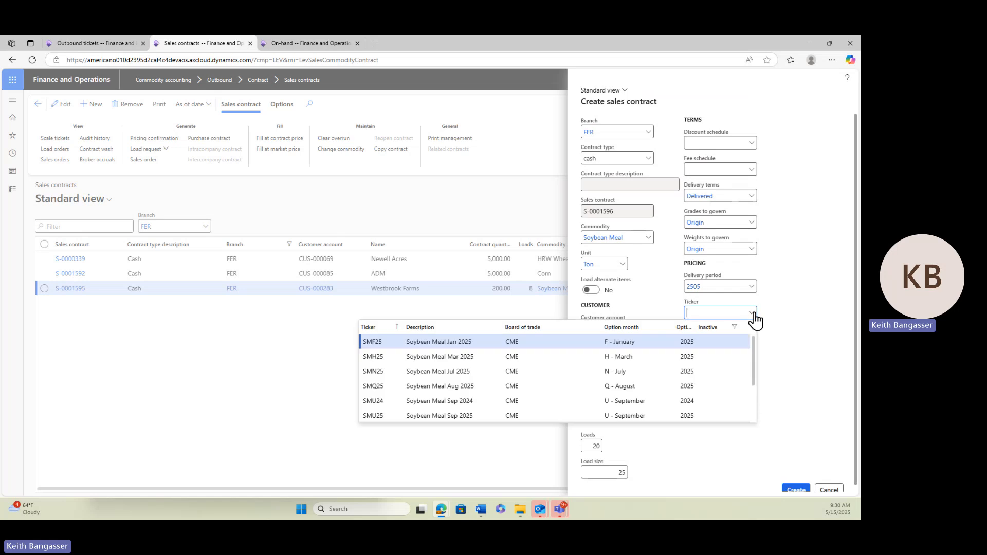
{"action": "left_click", "coordinate": [522, 370]}
Step: Enter a board price of 310.00 and a basis of 10.00 for the sales contract
{"action": "left_click", "coordinate": [704, 342]}
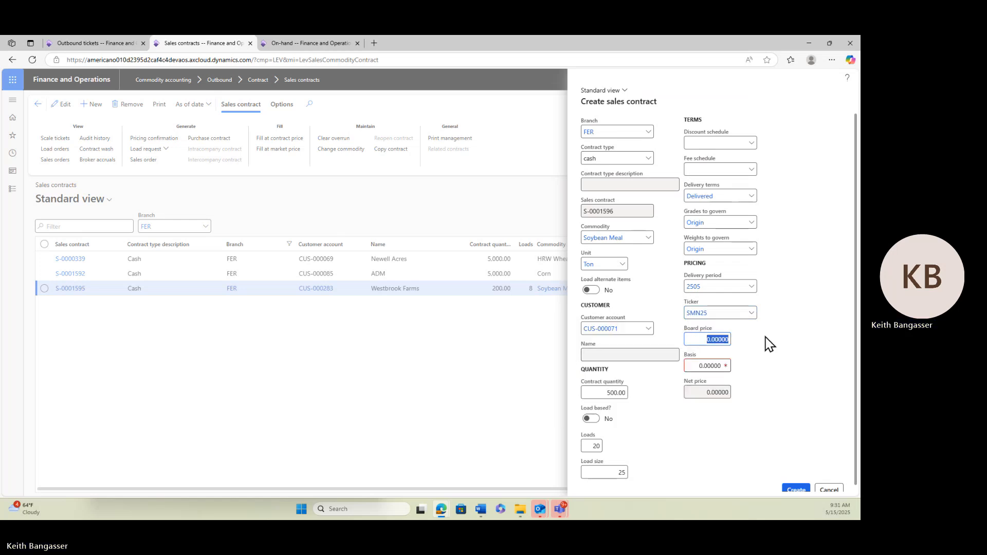
{"action": "type", "text": "310.0"}
{"action": "key", "text": "Tab"}
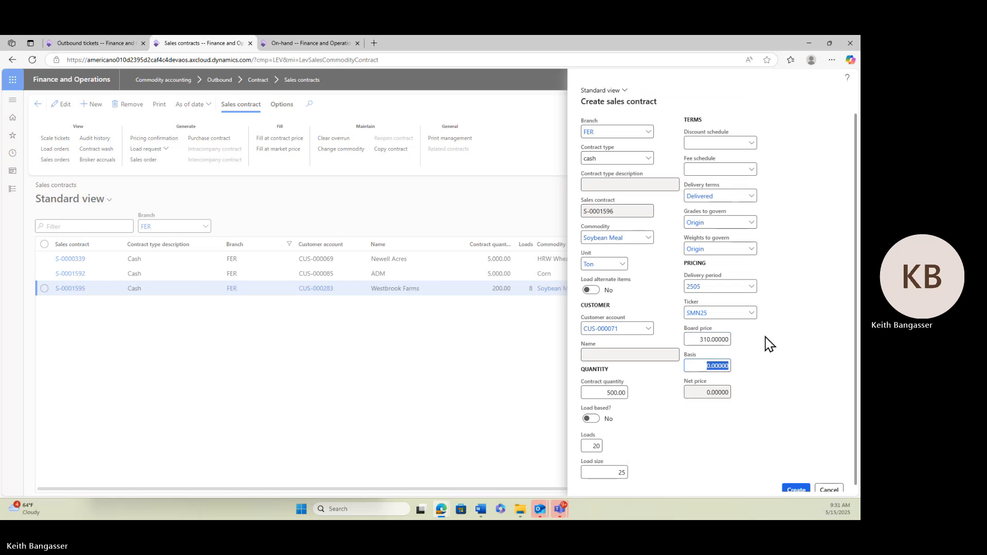
{"action": "type", "text": "10.0"}
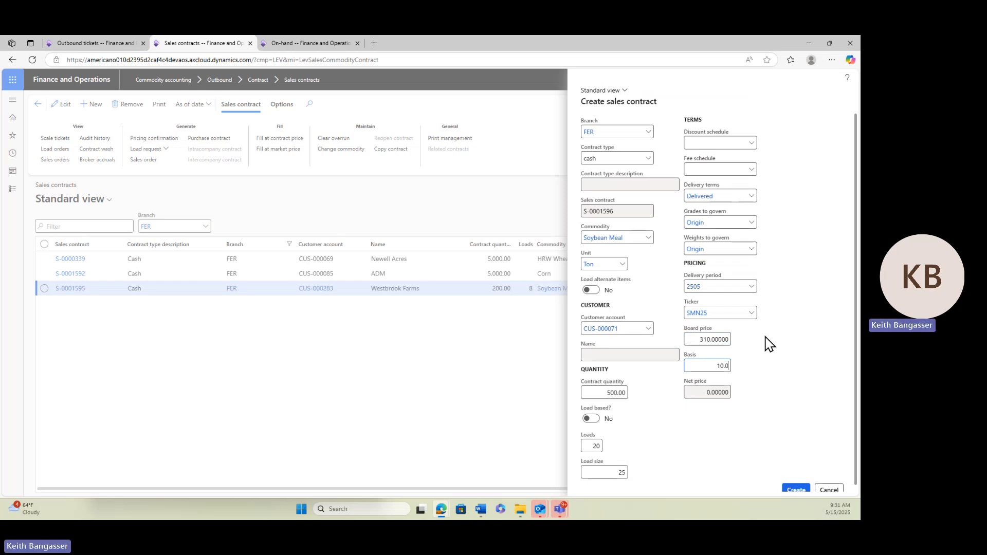
{"action": "type", "text": "0"}
{"action": "key", "text": "Tab"}
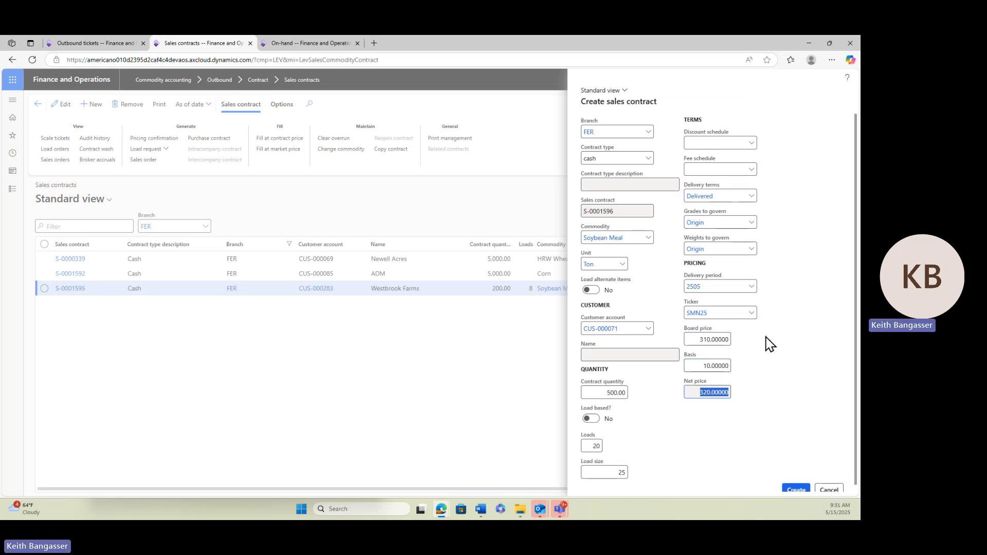
Step: Create the sales contract from the entered details and open the Outbound ticket application page in Commodity accounting
{"action": "left_click", "coordinate": [796, 490]}
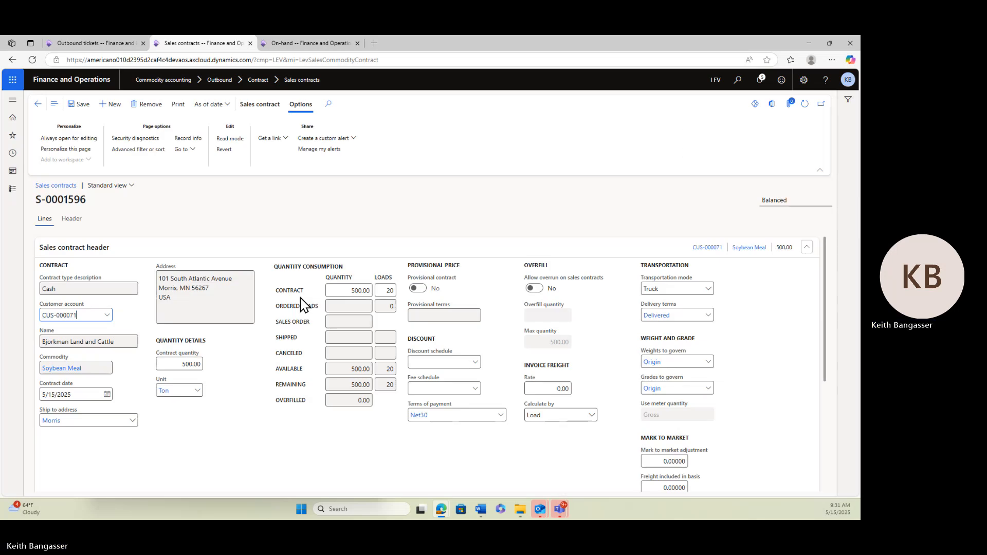
{"action": "left_click", "coordinate": [37, 108]}
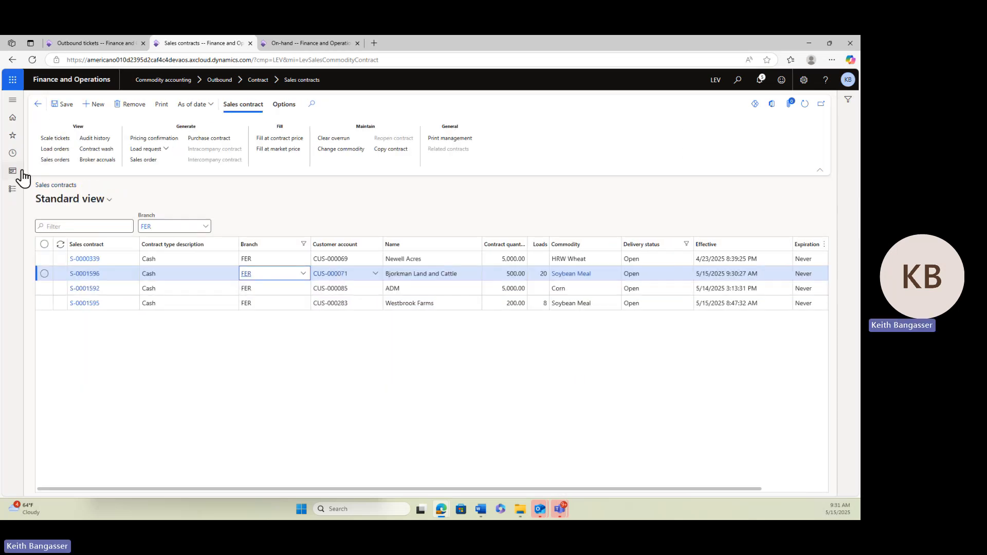
{"action": "left_click", "coordinate": [13, 117]}
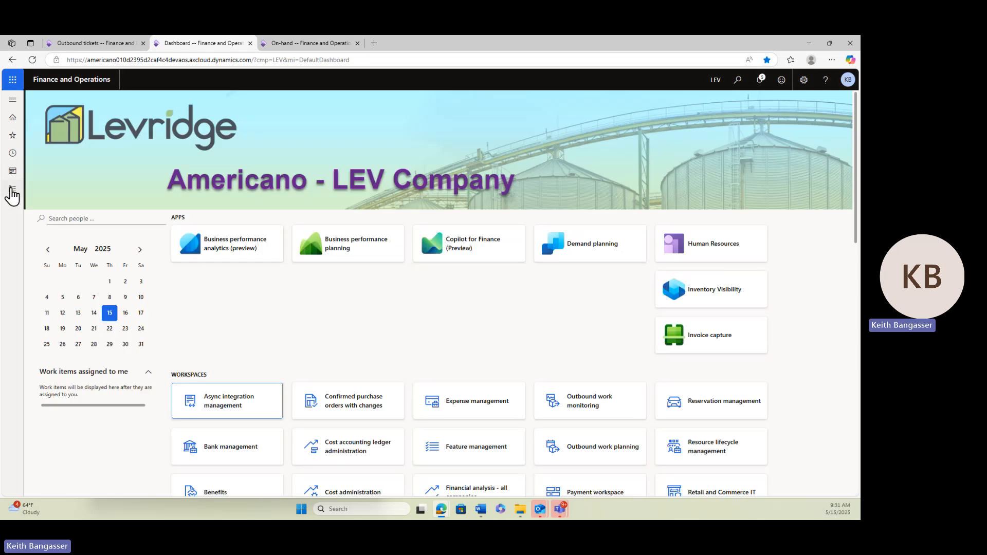
{"action": "left_click", "coordinate": [12, 189]}
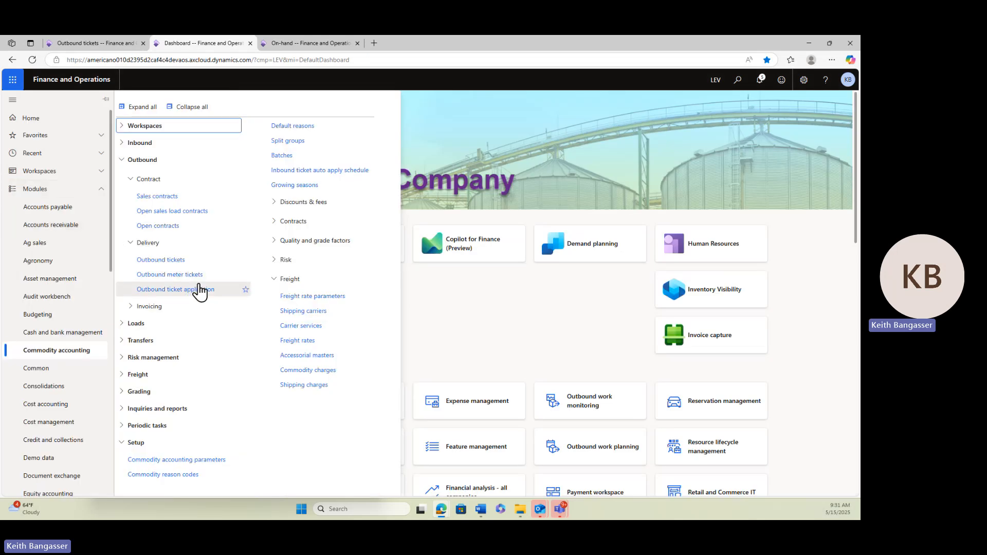
{"action": "left_click", "coordinate": [199, 291]}
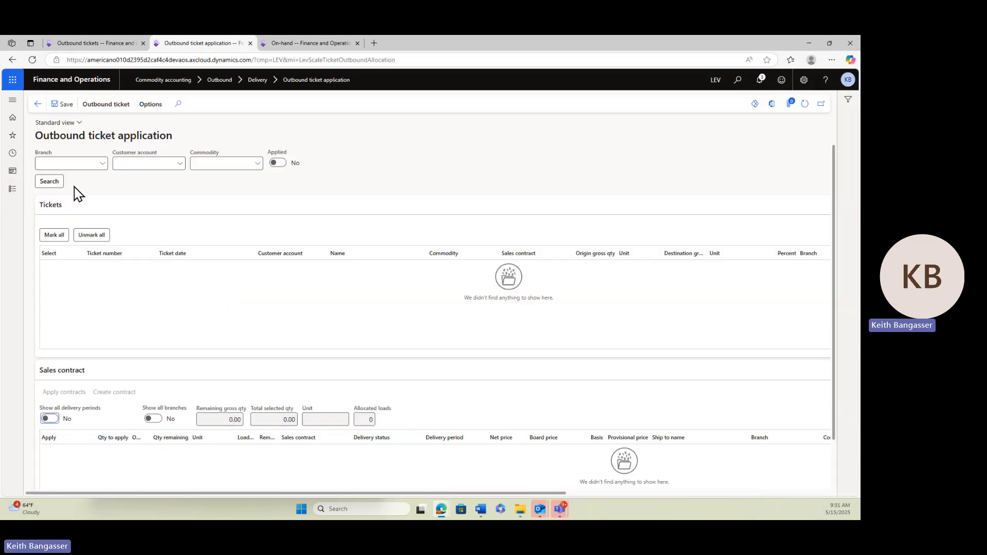
Step: Search for unapplied outbound tickets with branch FER, customer Bjorkman Land and Cattle, and commodity Soybean Meal
{"action": "left_click", "coordinate": [56, 164]}
{"action": "key", "text": "Tab"}
{"action": "type", "text": "B"}
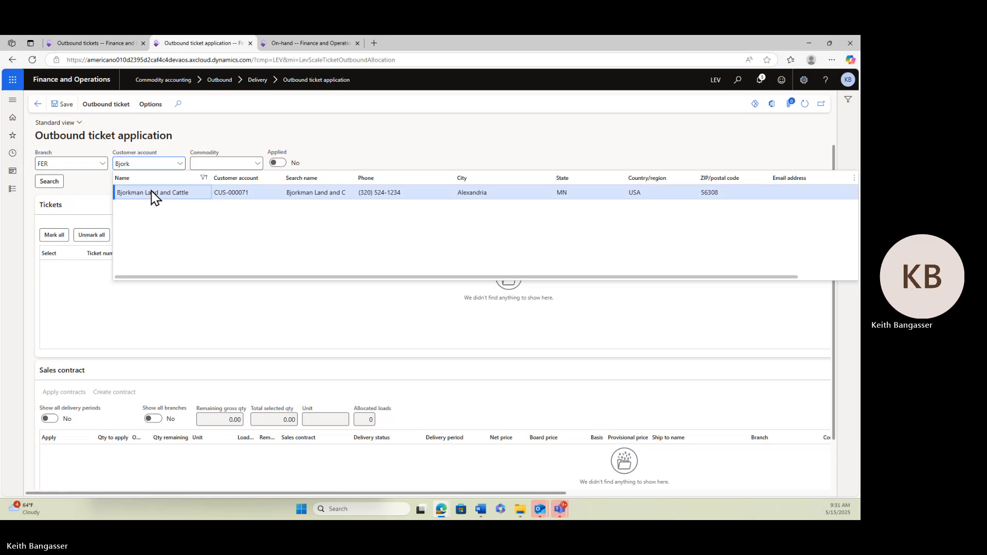
{"action": "left_click", "coordinate": [154, 196]}
{"action": "left_click", "coordinate": [211, 166]}
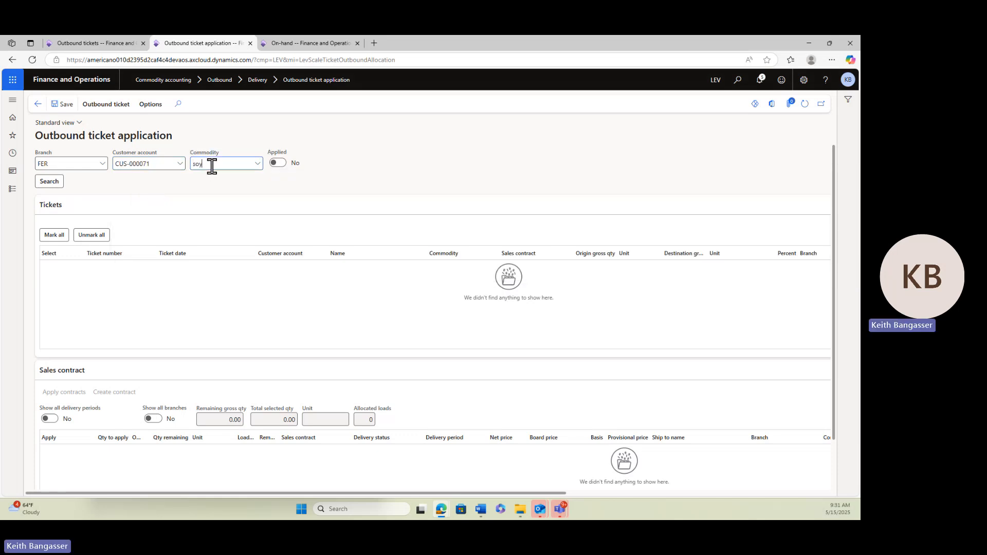
{"action": "type", "text": "soybe"}
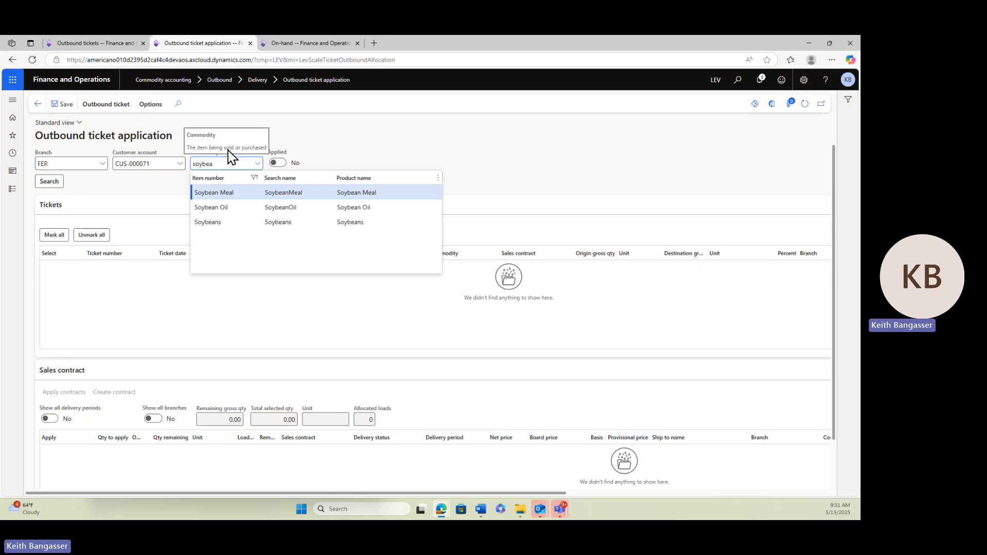
{"action": "type", "text": "a"}
{"action": "left_click", "coordinate": [236, 189]}
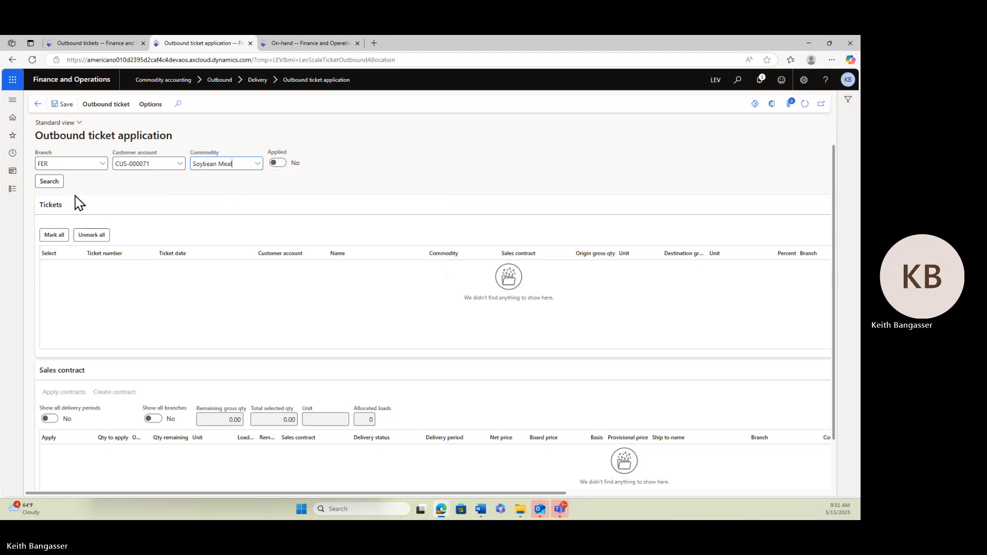
{"action": "left_click", "coordinate": [48, 184]}
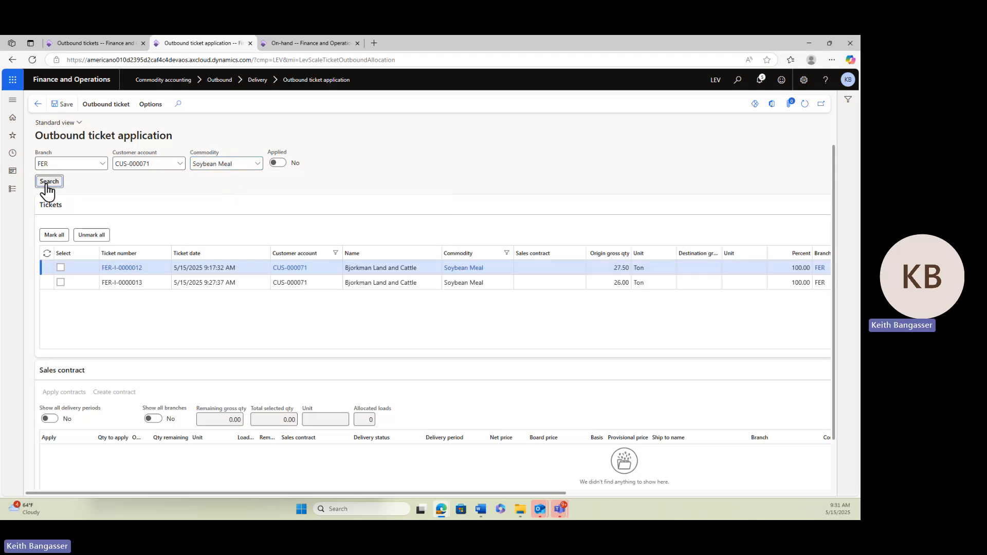
Step: Apply both of the customer's soybean meal tickets to the 500-ton sales contract and leave the ticket application page
{"action": "left_click", "coordinate": [61, 267]}
{"action": "left_click", "coordinate": [60, 283]}
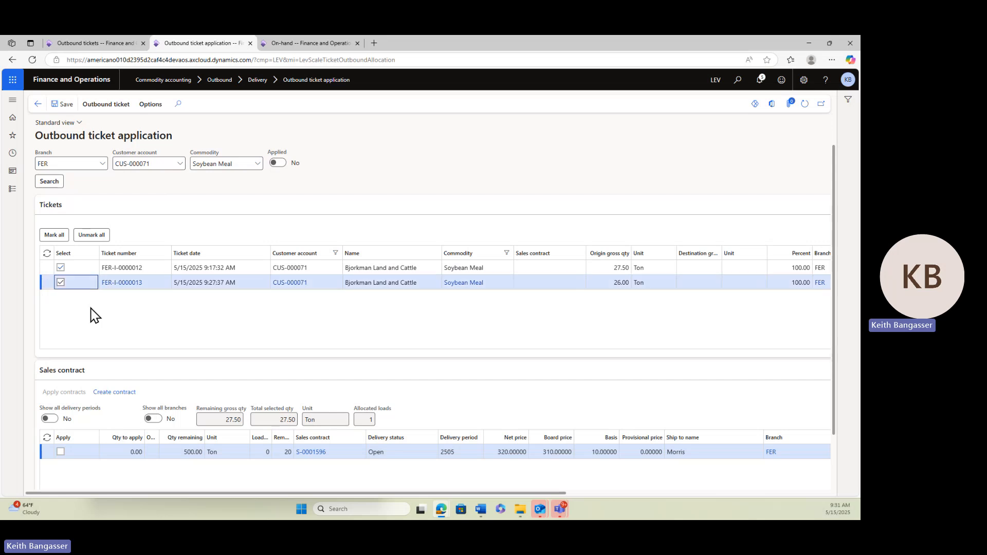
{"action": "scroll", "coordinate": [93, 315], "scroll_direction": "down", "scroll_amount": 1}
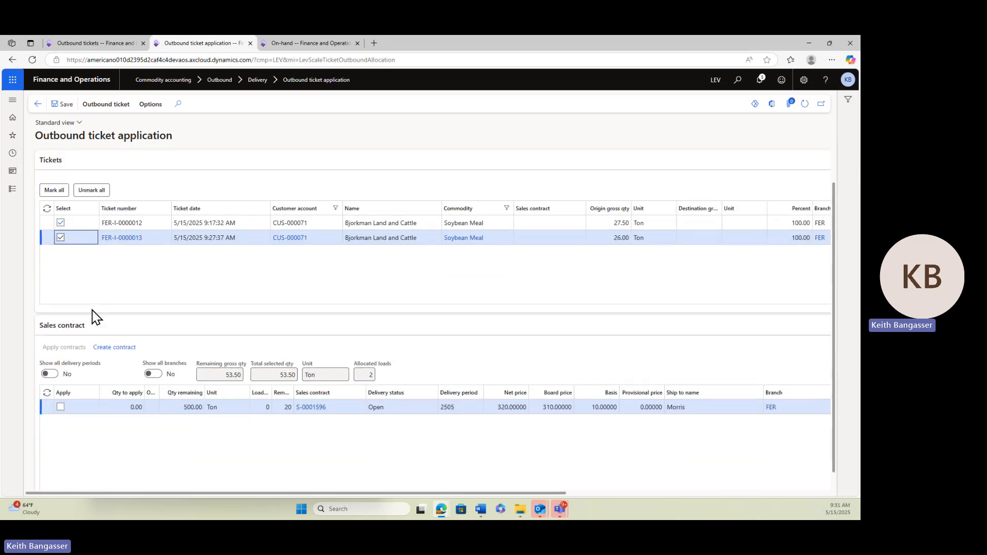
{"action": "left_click", "coordinate": [62, 413]}
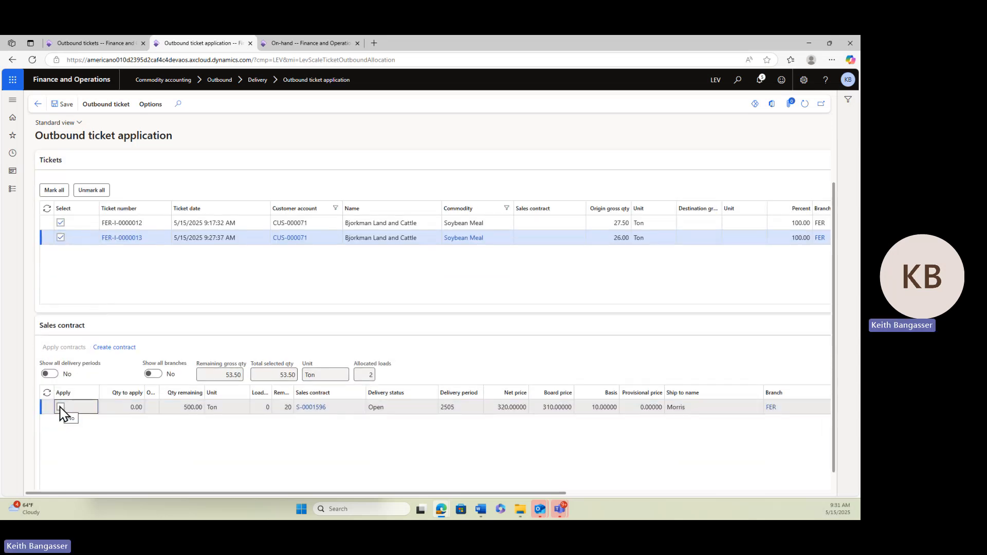
{"action": "left_click", "coordinate": [61, 407]}
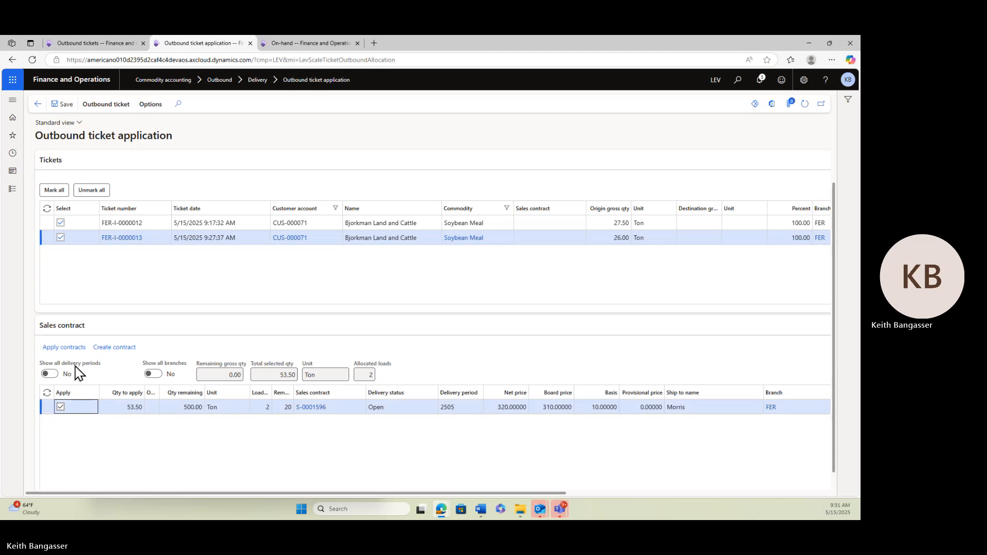
{"action": "left_click", "coordinate": [66, 350]}
{"action": "left_click", "coordinate": [35, 105]}
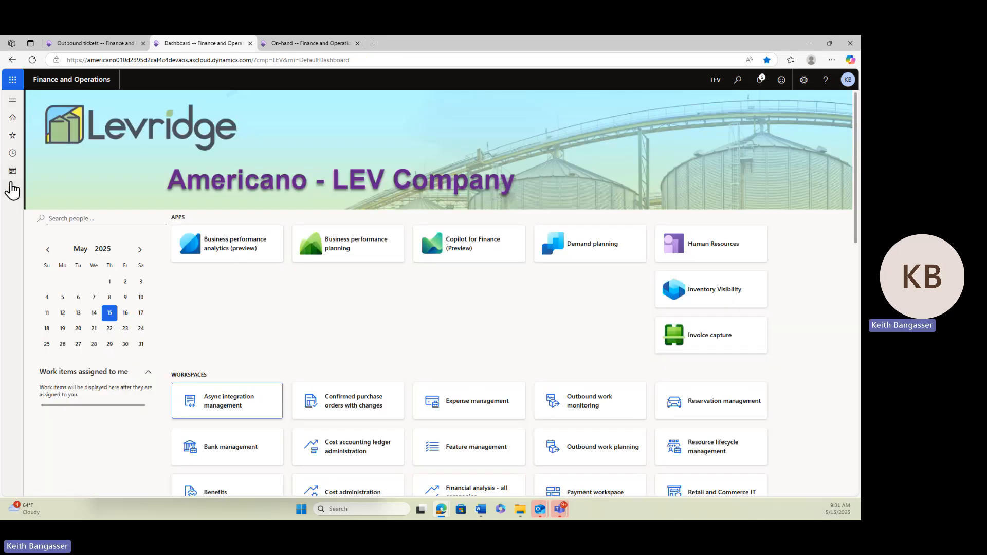
Step: Open the Shipped not invoiced list for outbound invoicing in Commodity accounting
{"action": "left_click", "coordinate": [12, 188]}
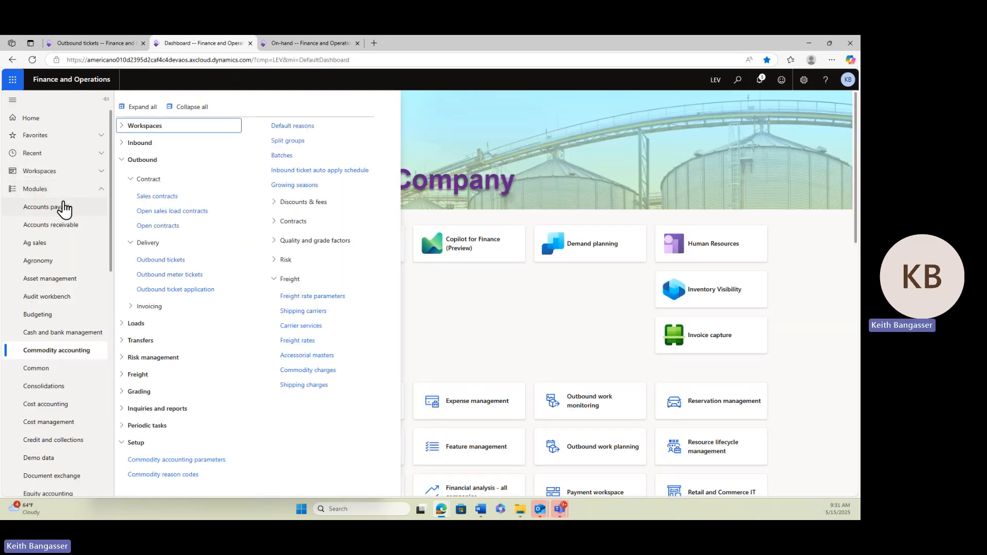
{"action": "left_click", "coordinate": [132, 308]}
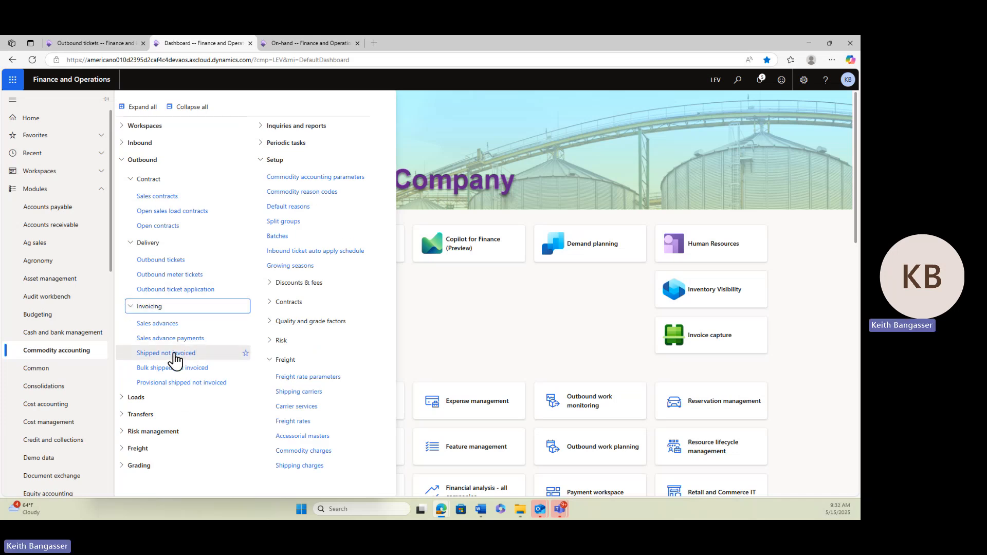
{"action": "left_click", "coordinate": [175, 353]}
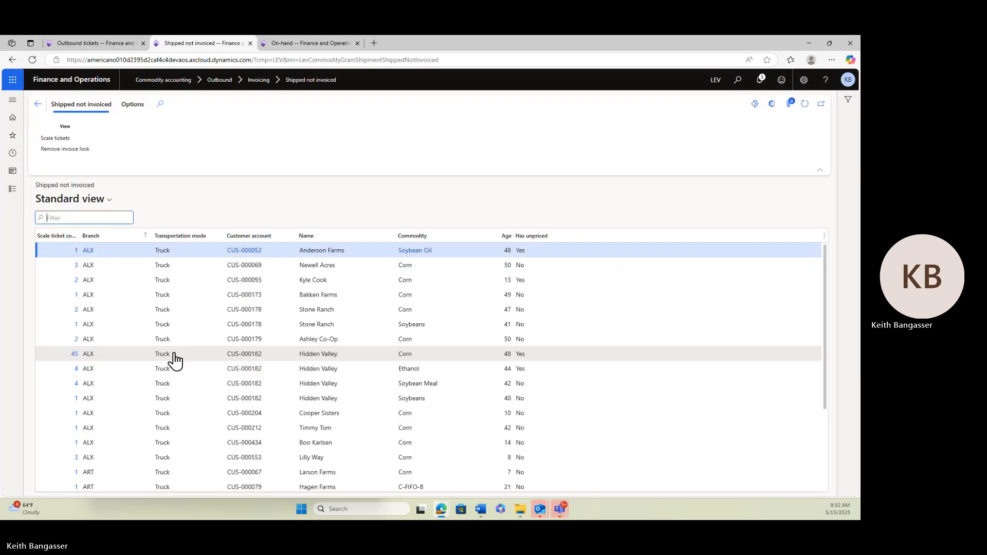
Step: Filter the Shipped not invoiced list to customer names beginning with "bjork"
{"action": "scroll", "coordinate": [160, 360], "scroll_direction": "down", "scroll_amount": 15}
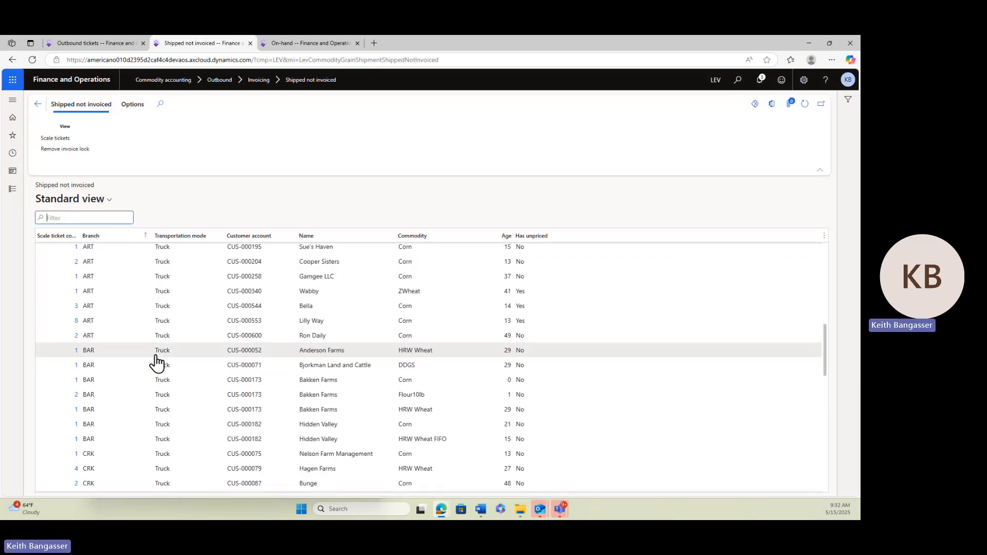
{"action": "scroll", "coordinate": [157, 364], "scroll_direction": "down", "scroll_amount": 3}
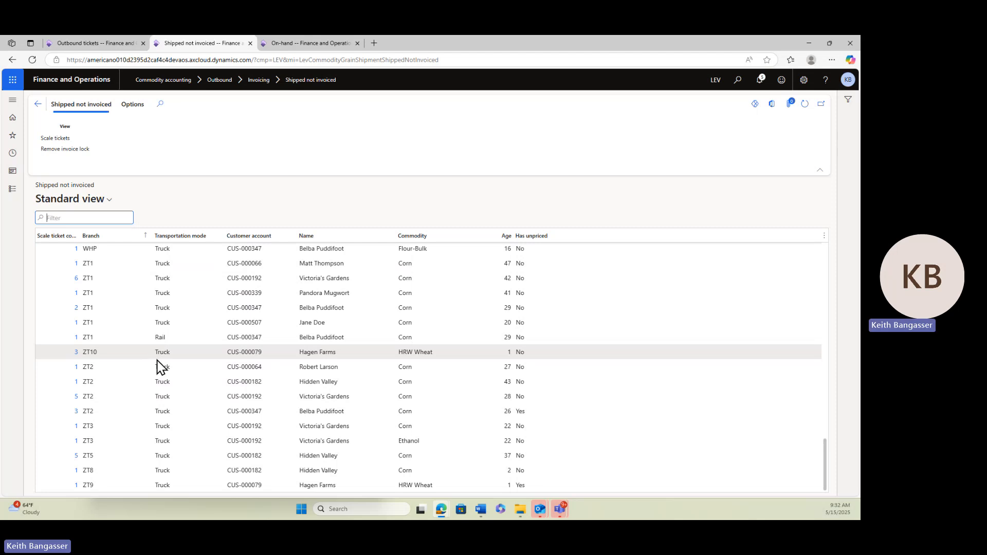
{"action": "scroll", "coordinate": [160, 366], "scroll_direction": "up", "scroll_amount": 15}
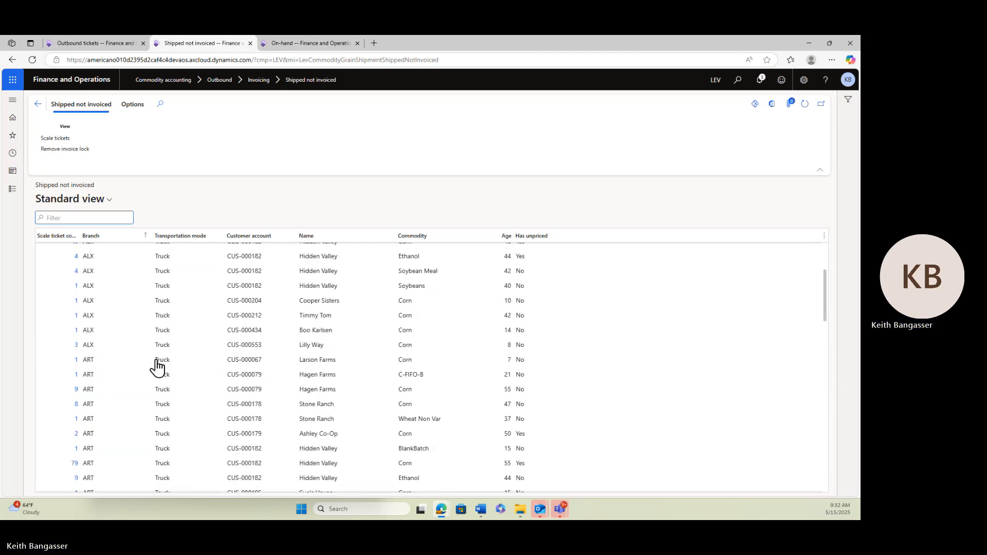
{"action": "scroll", "coordinate": [157, 366], "scroll_direction": "down", "scroll_amount": 2}
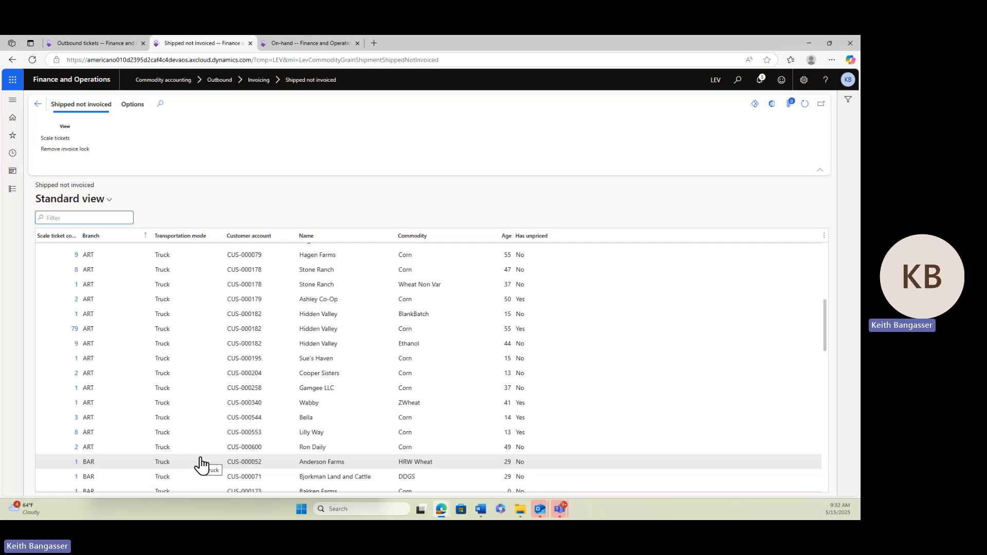
{"action": "scroll", "coordinate": [199, 465], "scroll_direction": "down", "scroll_amount": 1}
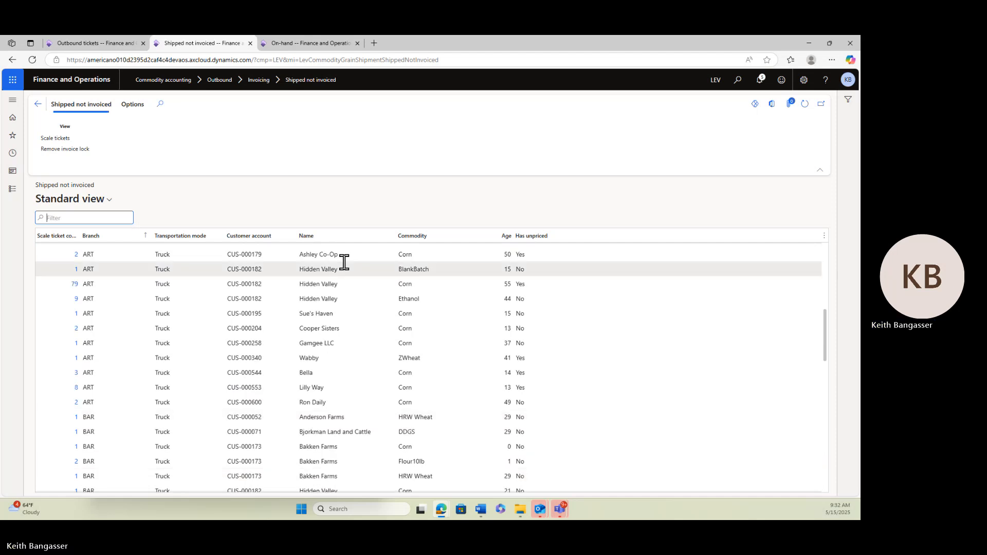
{"action": "left_click", "coordinate": [389, 237]}
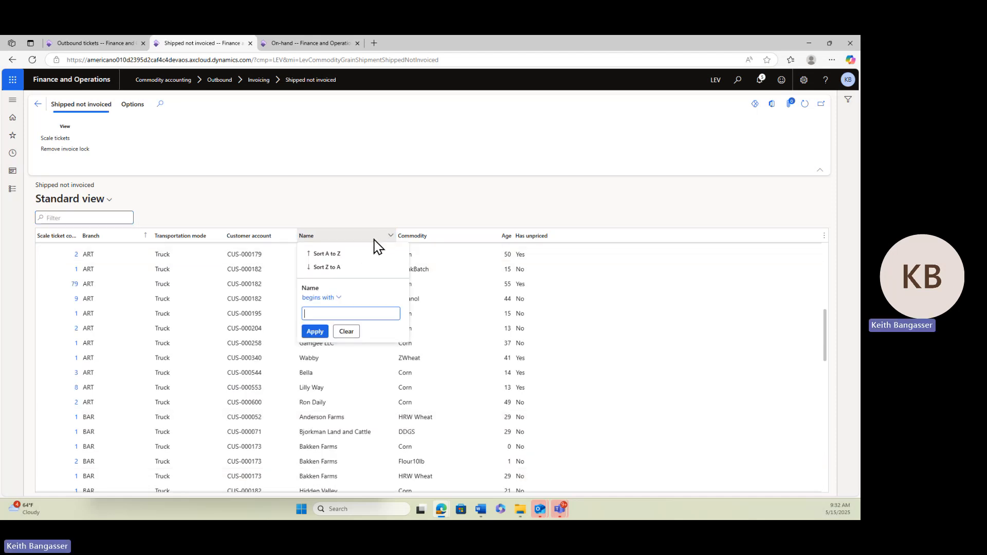
{"action": "type", "text": "bjork"}
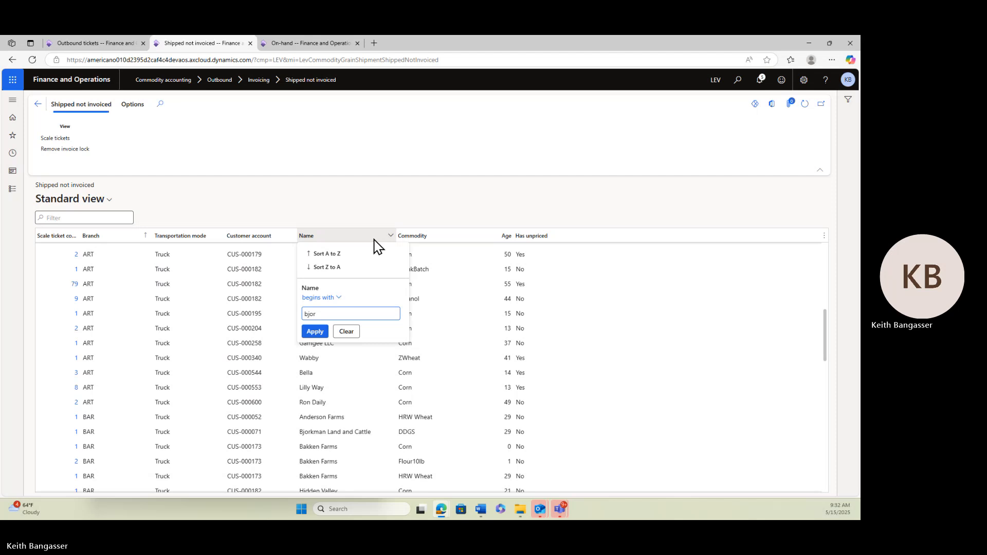
{"action": "left_click", "coordinate": [315, 332]}
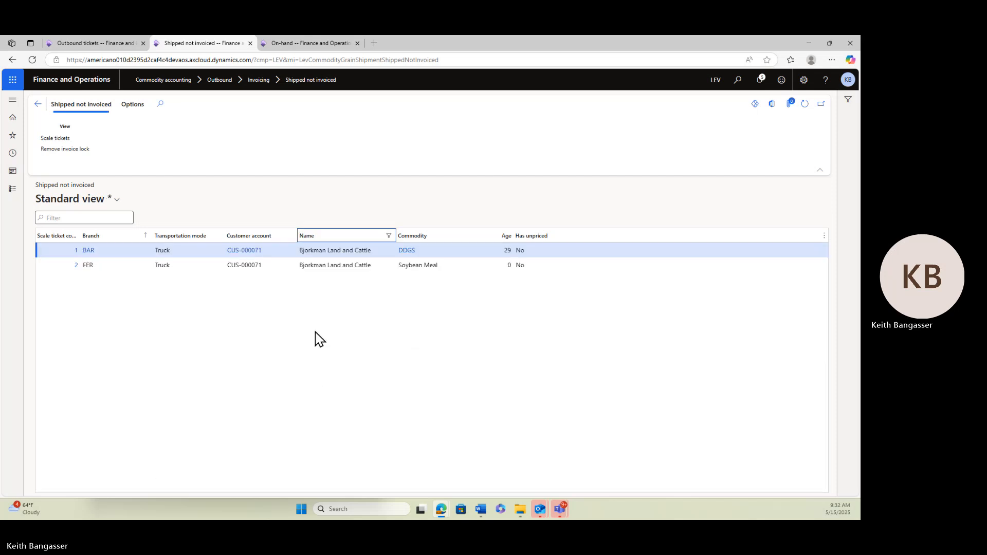
Step: Open the FER branch's Soybean Meal entry and start generating invoices for all of its scale tickets
{"action": "left_click", "coordinate": [75, 269]}
{"action": "left_click", "coordinate": [75, 268]}
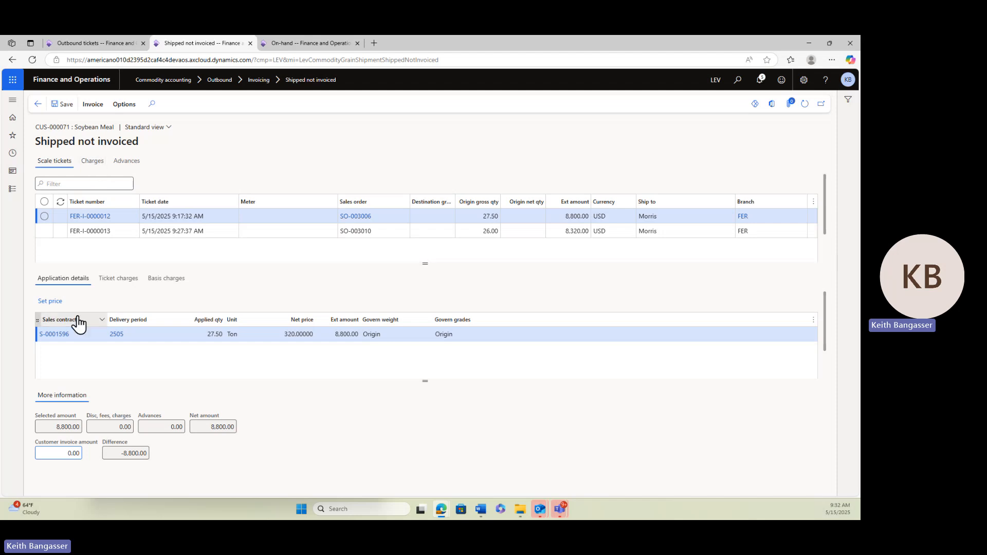
{"action": "left_click", "coordinate": [45, 216]}
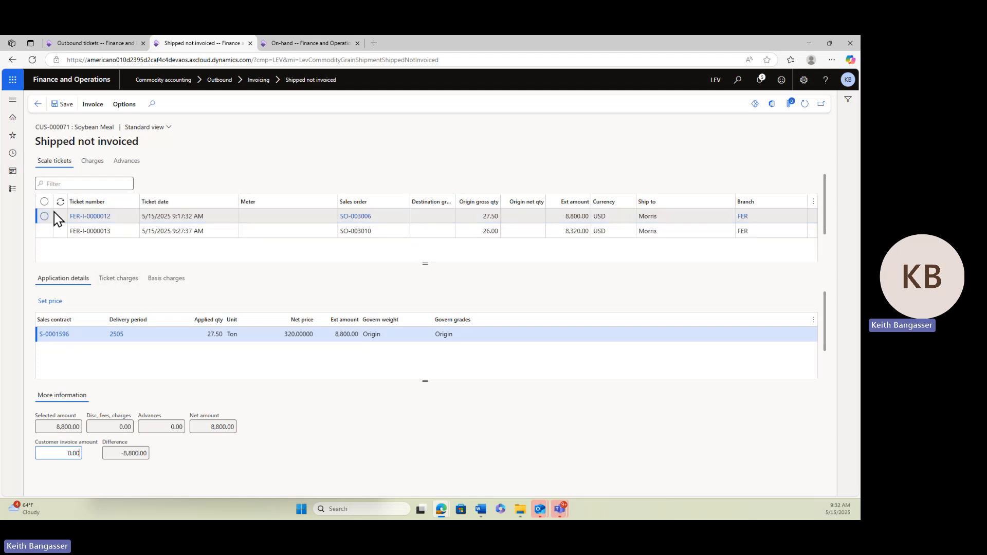
{"action": "left_click", "coordinate": [44, 201]}
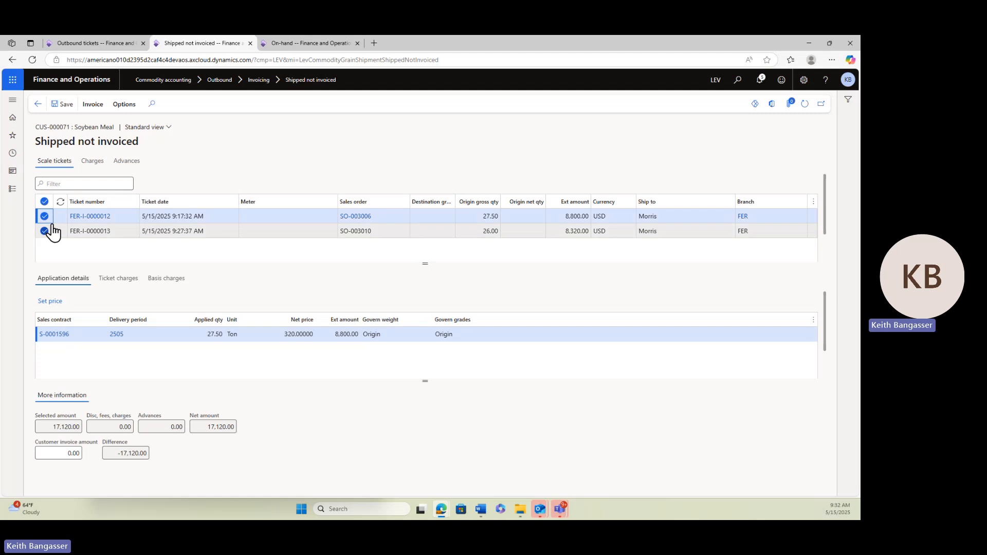
{"action": "left_click", "coordinate": [93, 105]}
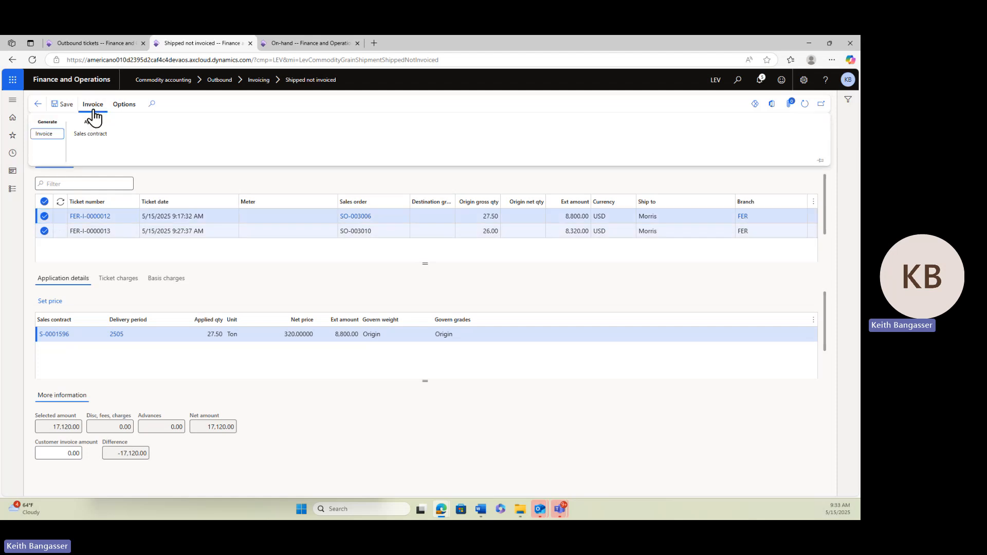
{"action": "left_click", "coordinate": [47, 134]}
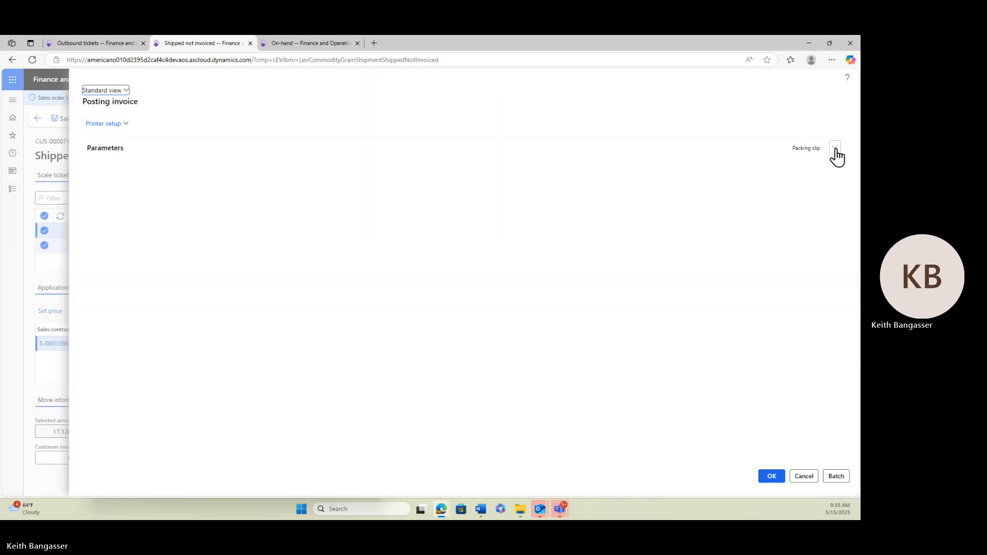
Step: Turn on Print invoice in the posting parameters and post the invoices with printing to screen only
{"action": "left_click", "coordinate": [834, 151]}
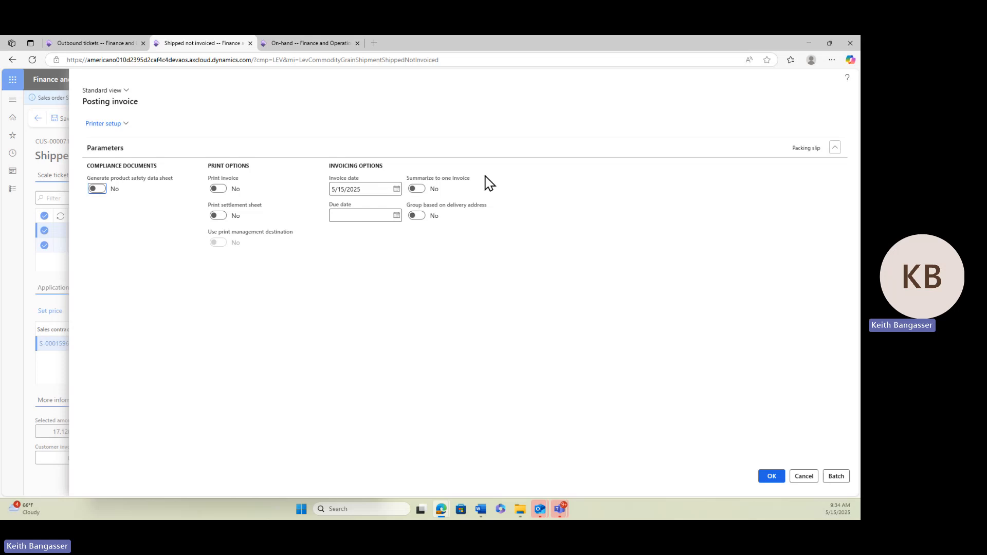
{"action": "left_click", "coordinate": [771, 477]}
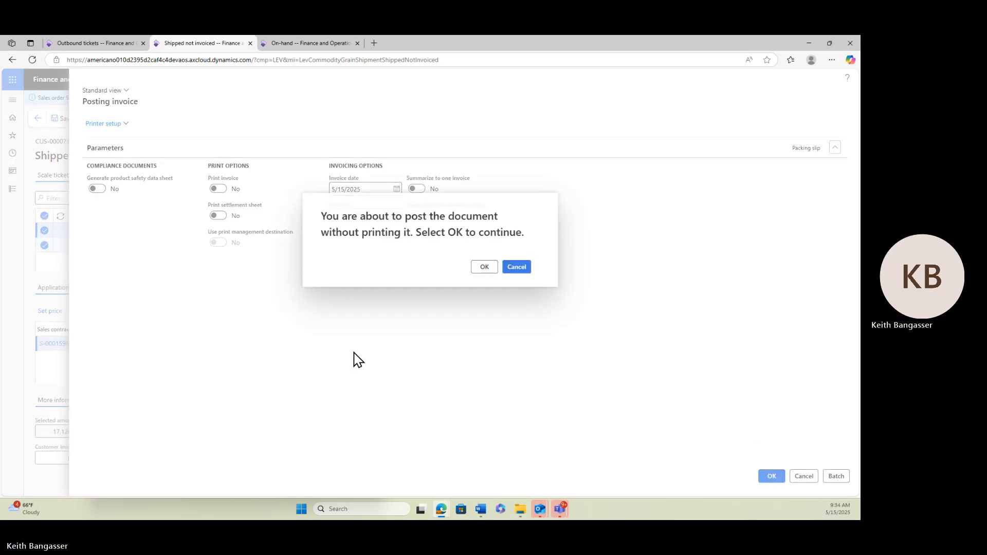
{"action": "left_click", "coordinate": [516, 269]}
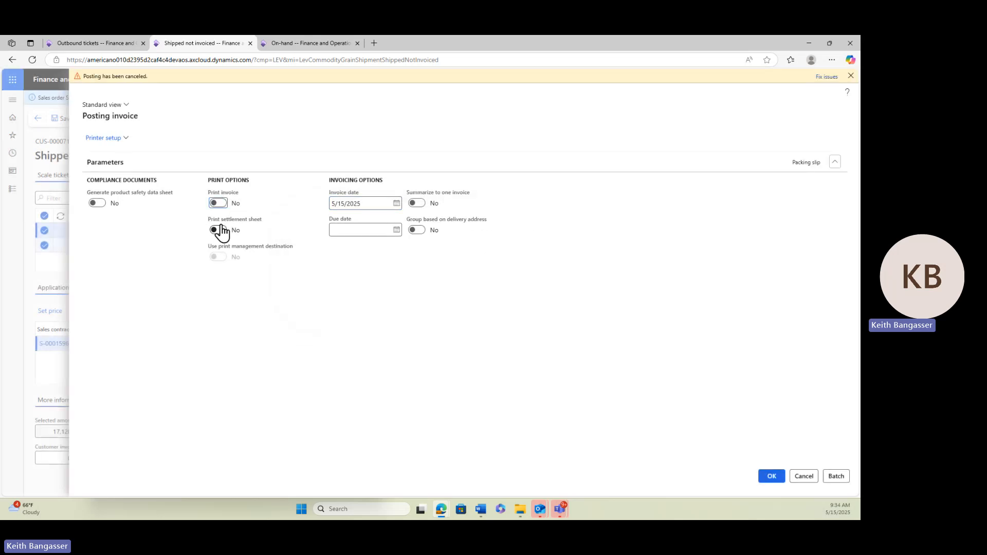
{"action": "left_click", "coordinate": [219, 203]}
{"action": "left_click", "coordinate": [773, 478]}
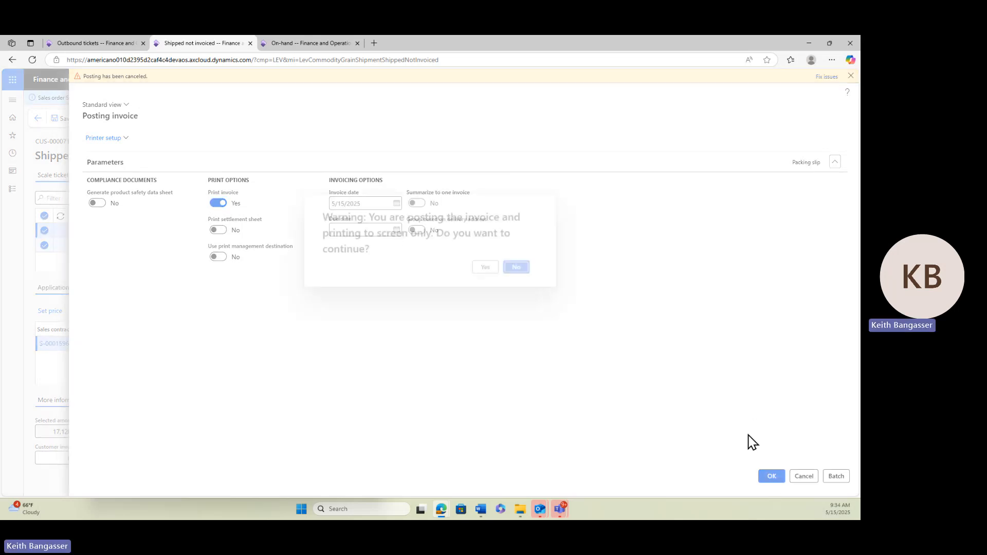
{"action": "left_click", "coordinate": [484, 268]}
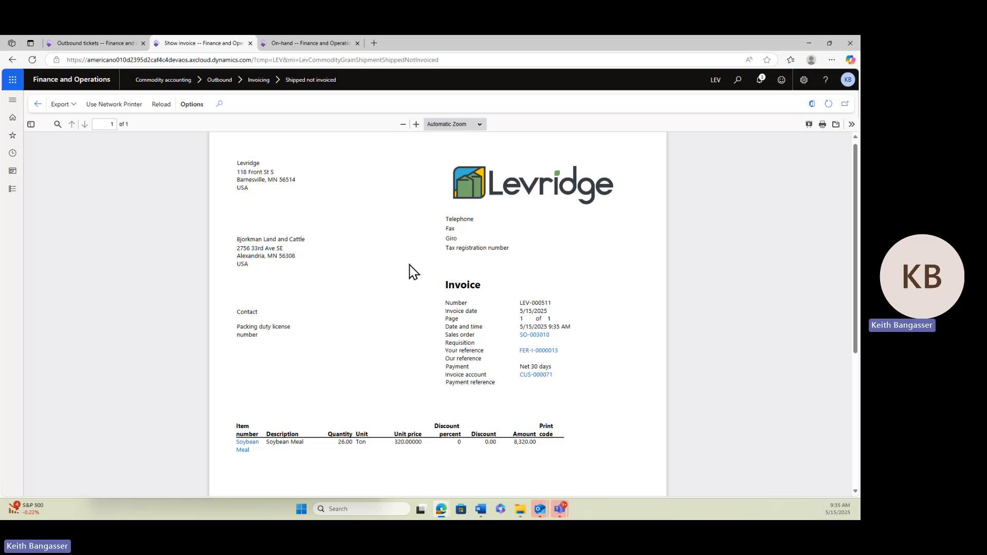
Step: Review the quantities, prices and totals on both printed soybean meal invoices and close them
{"action": "scroll", "coordinate": [360, 274], "scroll_direction": "down", "scroll_amount": 3}
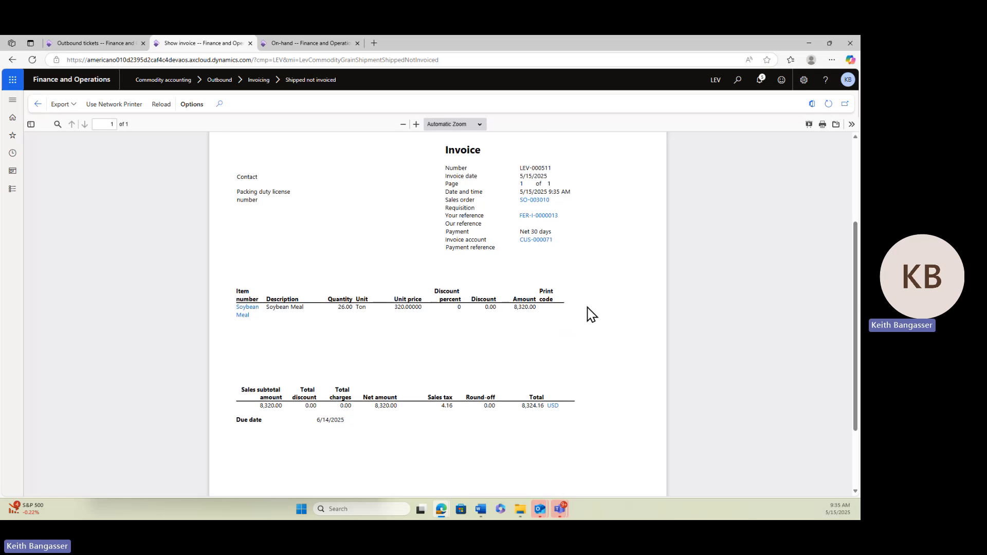
{"action": "scroll", "coordinate": [590, 313], "scroll_direction": "down", "scroll_amount": 2}
{"action": "scroll", "coordinate": [591, 313], "scroll_direction": "up", "scroll_amount": 5}
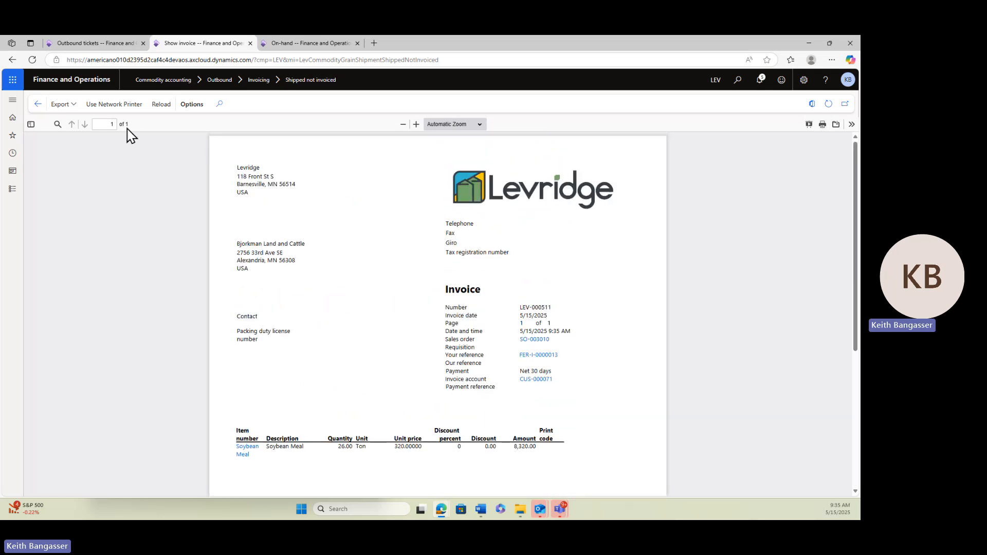
{"action": "left_click", "coordinate": [37, 105]}
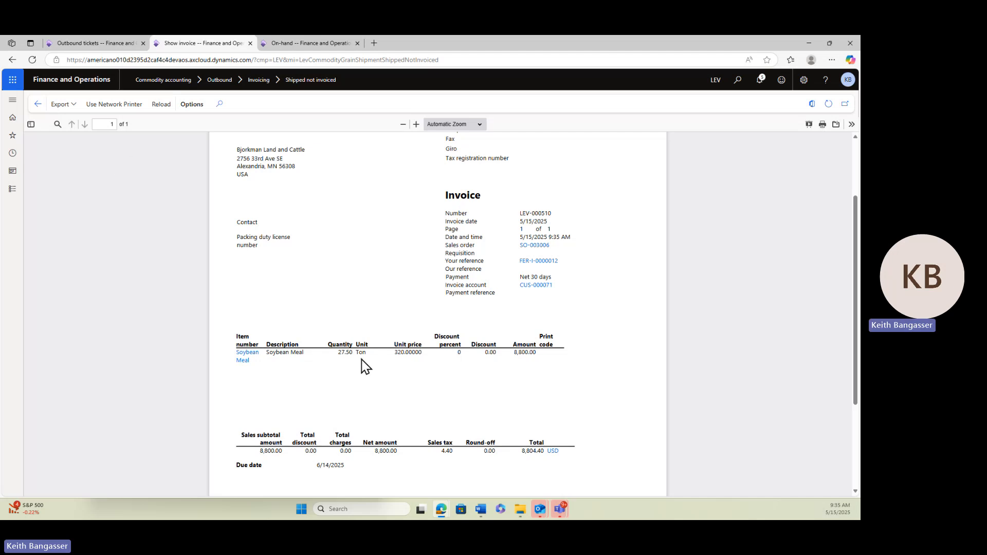
{"action": "left_click", "coordinate": [38, 105]}
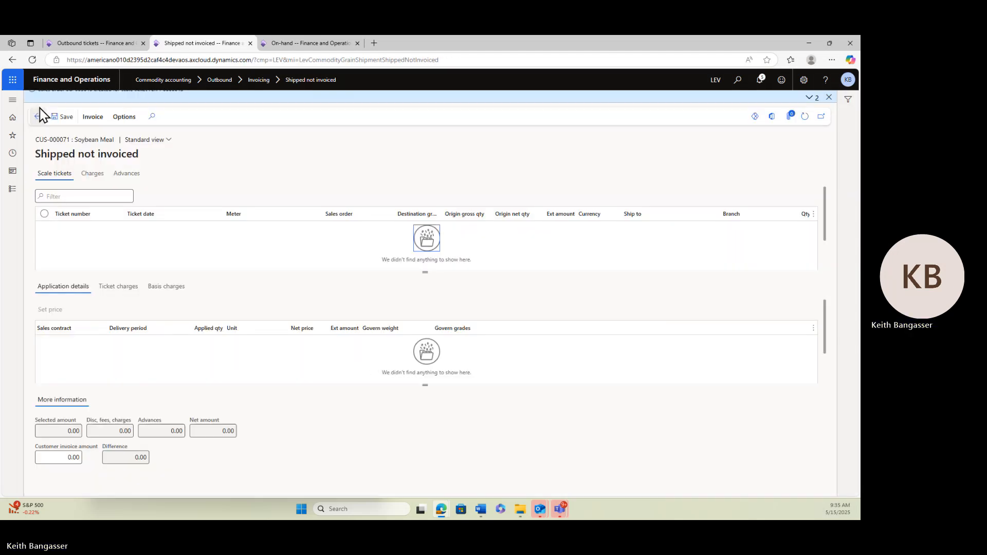